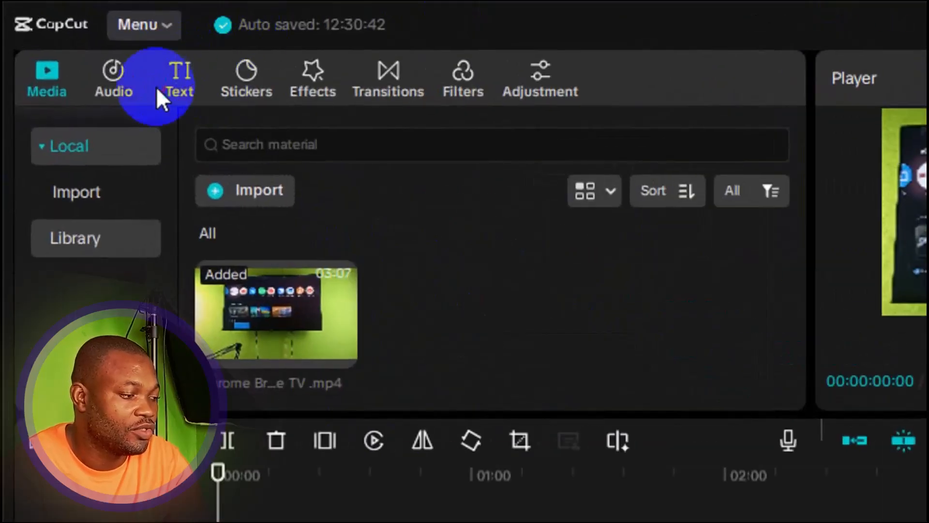
# Step: Add a default text clip at the start of the video
pyautogui.click(159, 96)
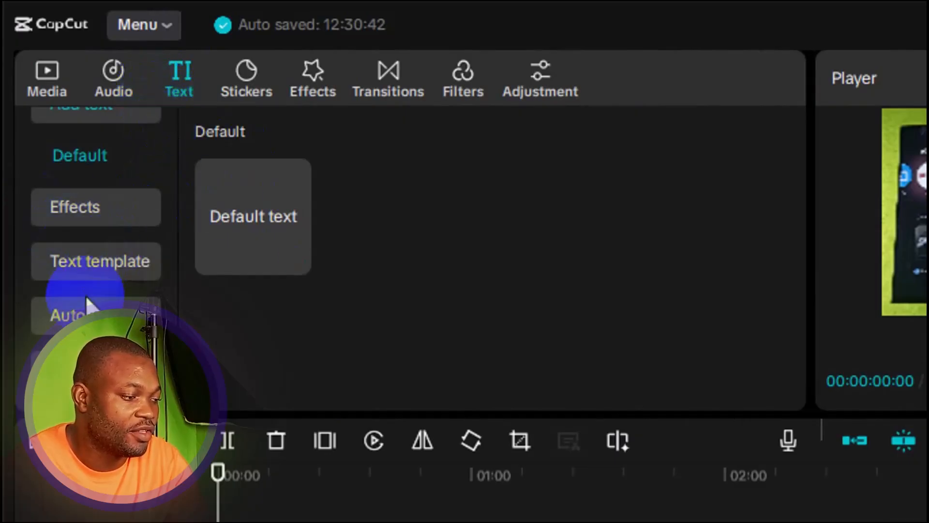
pyautogui.moveTo(260, 231)
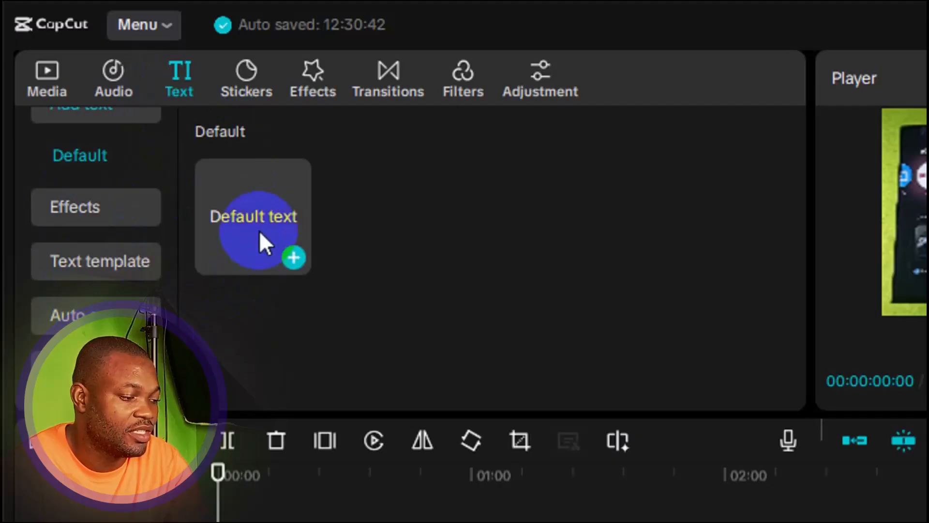
pyautogui.click(293, 258)
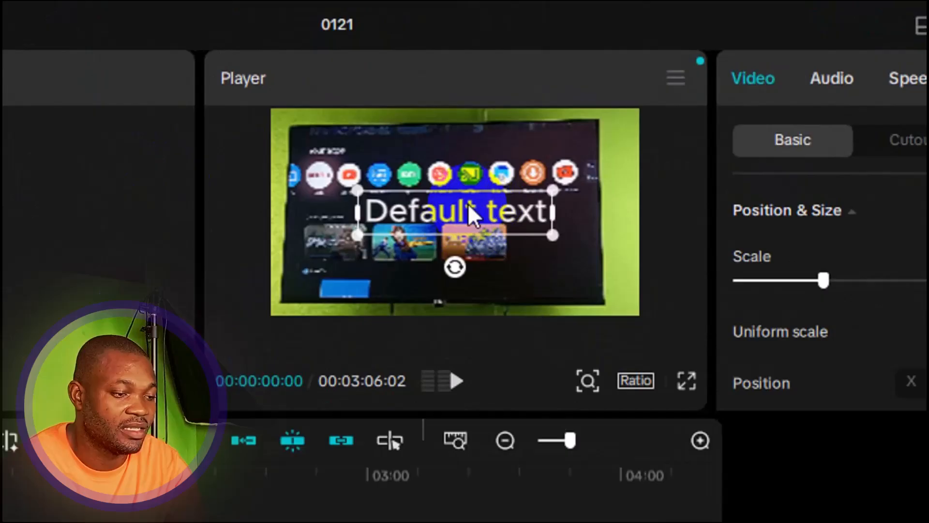
# Step: Replace the default wording of the new text clip with "Intro"
pyautogui.click(468, 205)
pyautogui.doubleClick(515, 216)
pyautogui.click(516, 217)
pyautogui.doubleClick(495, 216)
pyautogui.click(495, 216)
pyautogui.moveTo(889, 198); pyautogui.dragTo(690, 199)
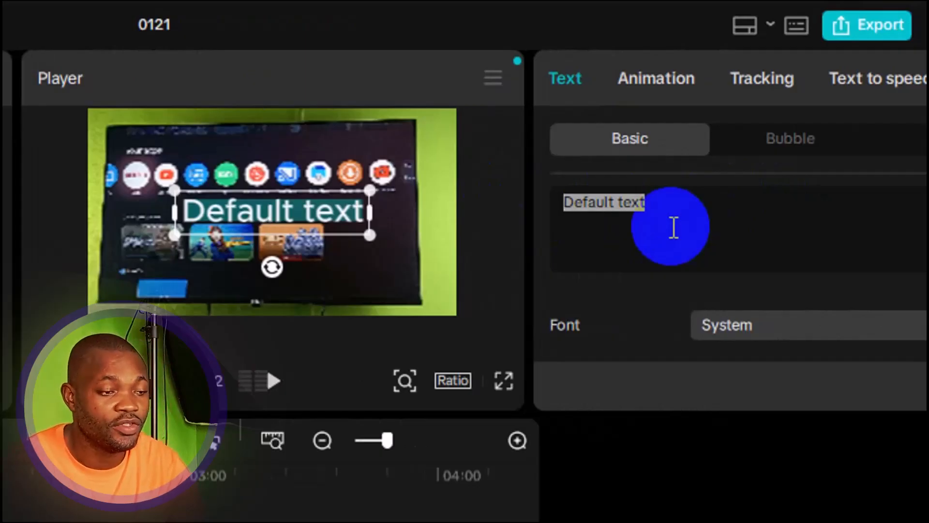
pyautogui.write('Intro')
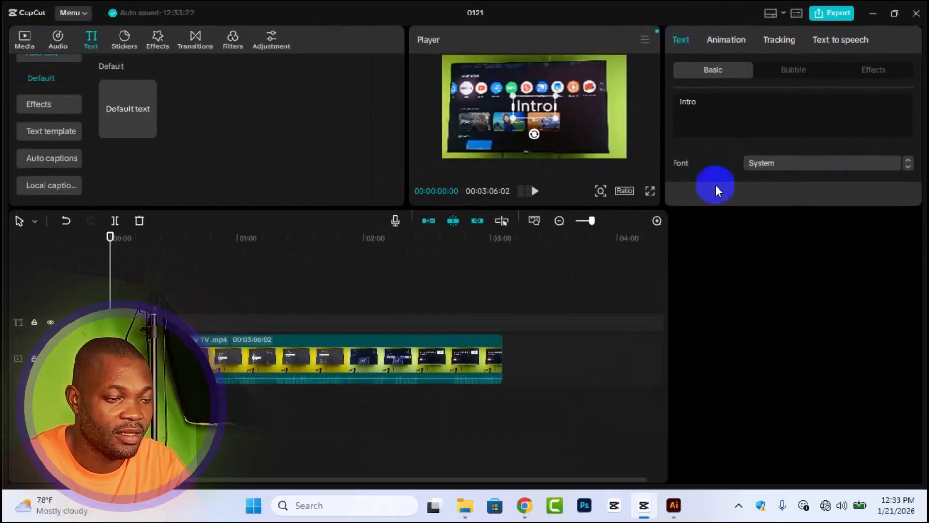
# Step: Set the Intro text's font to Bahnschrift, enlarge it to about 258% scale and move it to the lower middle of the frame
pyautogui.click(910, 168)
pyautogui.click(911, 167)
pyautogui.click(910, 167)
pyautogui.click(910, 167)
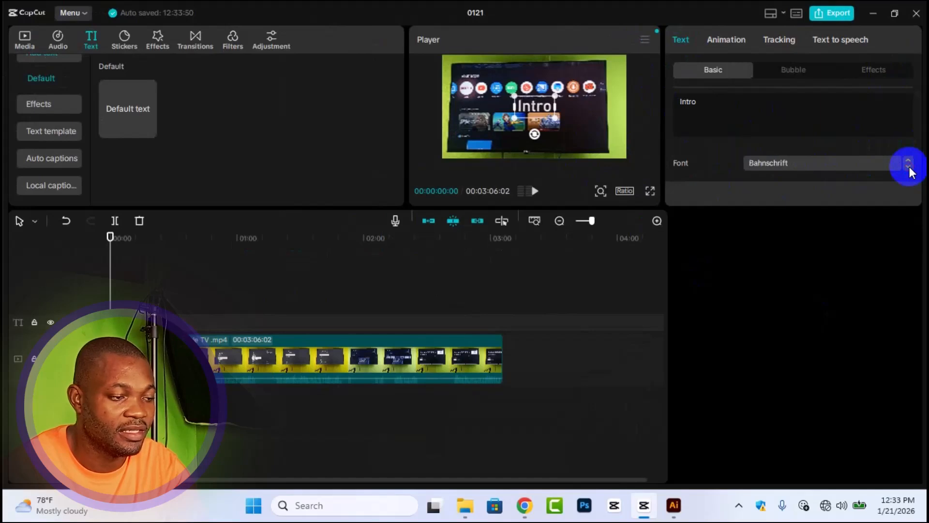
pyautogui.moveTo(514, 96); pyautogui.dragTo(483, 77)
pyautogui.moveTo(533, 112); pyautogui.dragTo(529, 129)
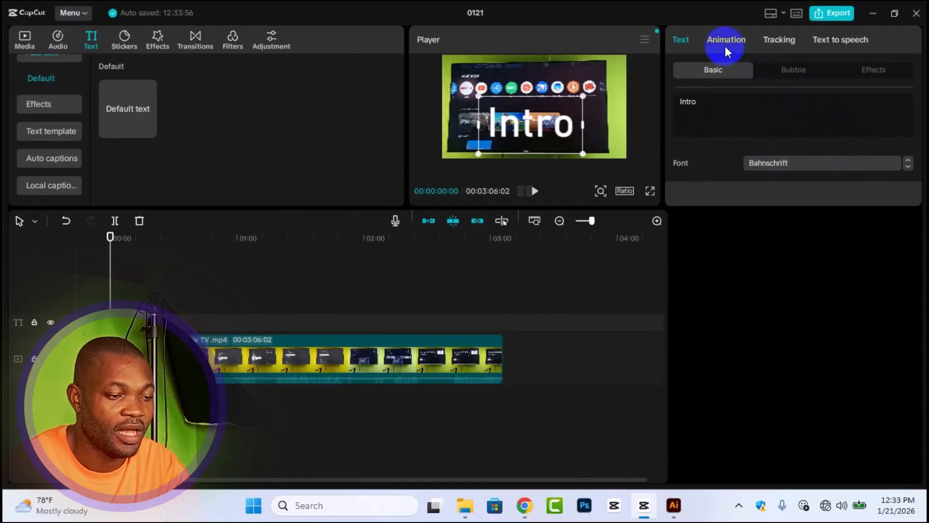
# Step: Give the text properties more room by lowering the divider above the timeline
pyautogui.scroll(-2, 823, 184)
pyautogui.scroll(1, 789, 180)
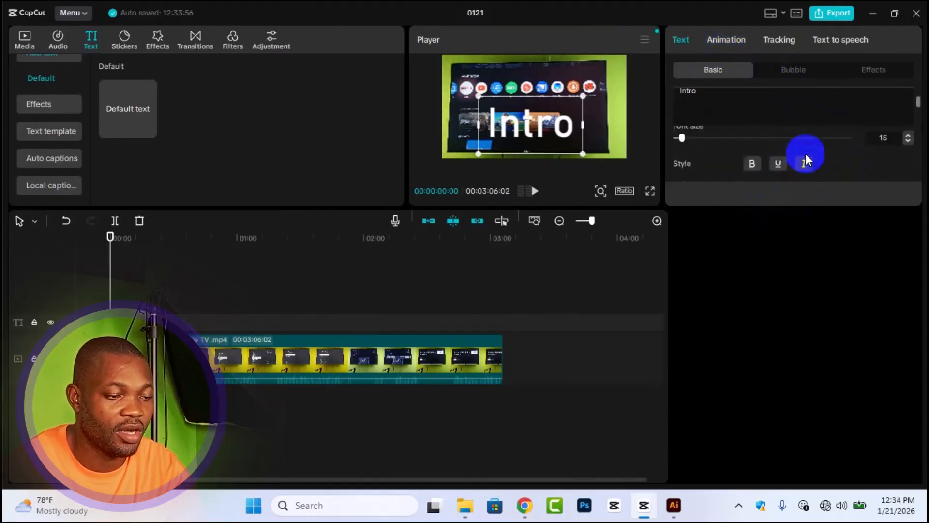
pyautogui.scroll(1, 823, 150)
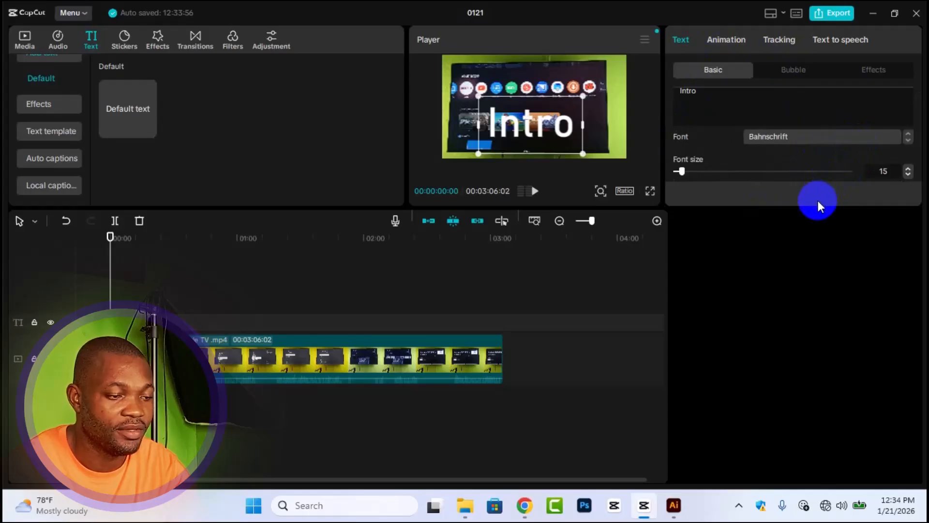
pyautogui.moveTo(817, 207); pyautogui.dragTo(825, 236)
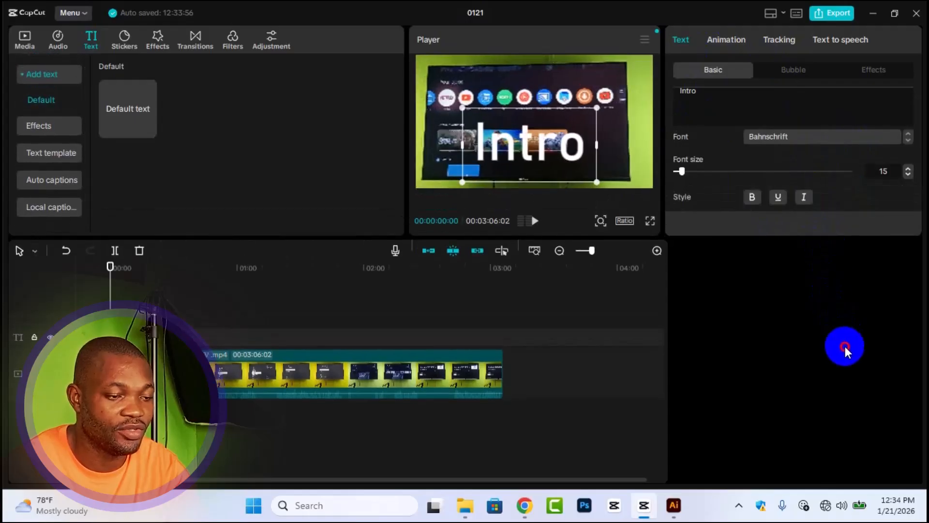
# Step: Color the Intro text red (FF0000) from the color palette, trying blue as an alternative
pyautogui.scroll(-3, 818, 168)
pyautogui.scroll(2, 800, 164)
pyautogui.click(792, 187)
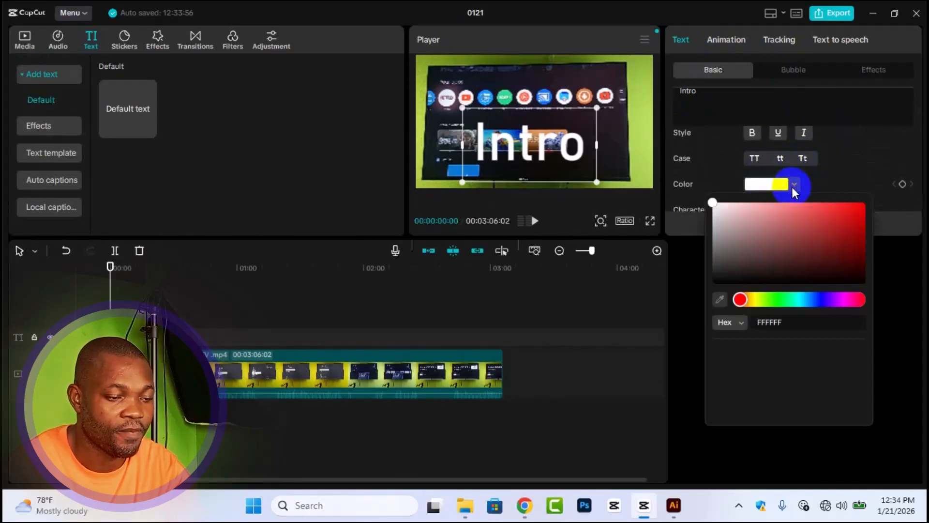
pyautogui.moveTo(742, 304)
pyautogui.mouseDown()
pyautogui.moveTo(755, 304)
pyautogui.moveTo(742, 304)
pyautogui.mouseUp()
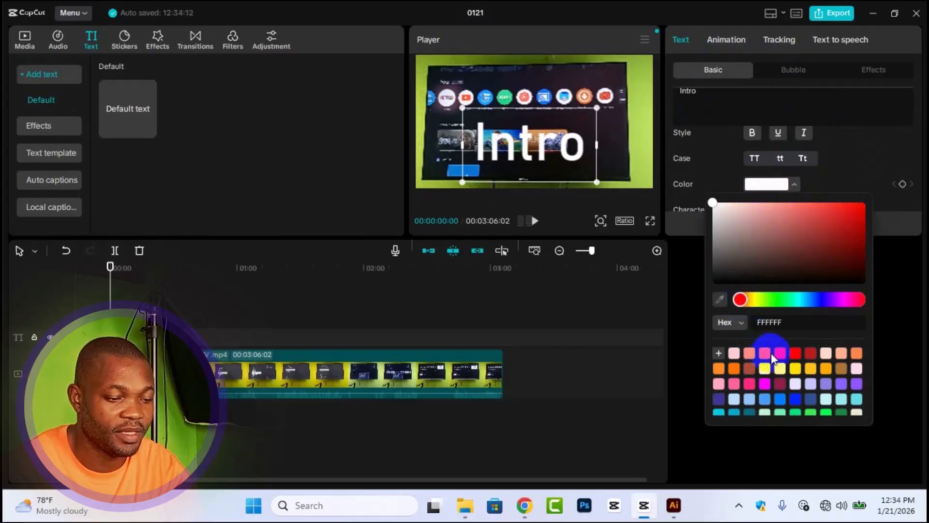
pyautogui.click(794, 351)
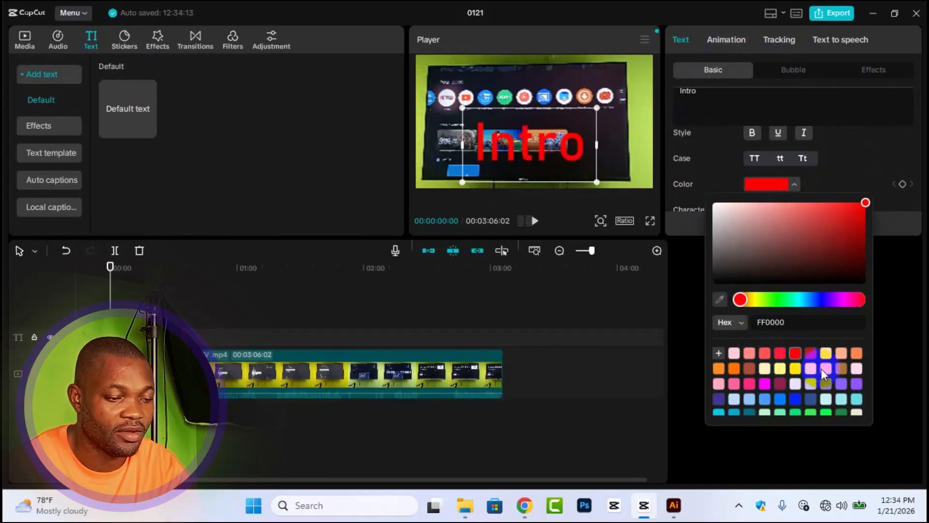
pyautogui.click(799, 398)
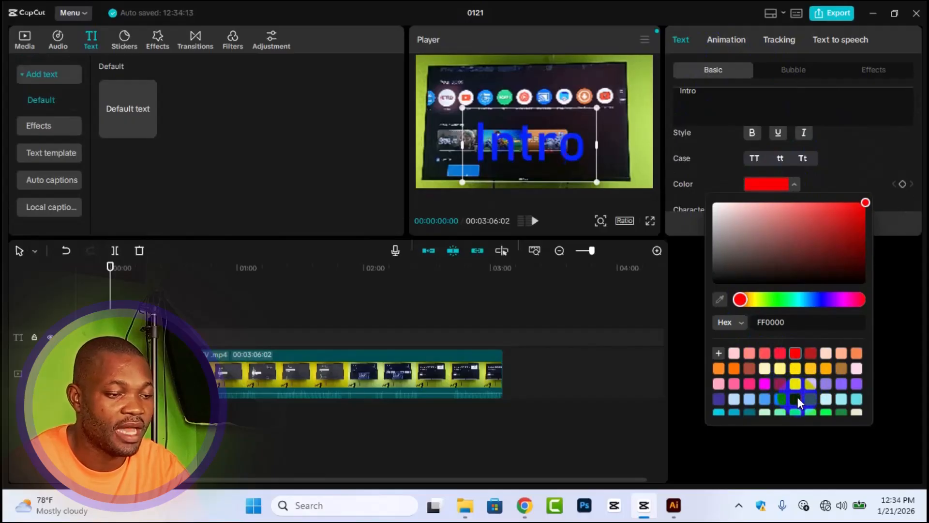
pyautogui.click(793, 355)
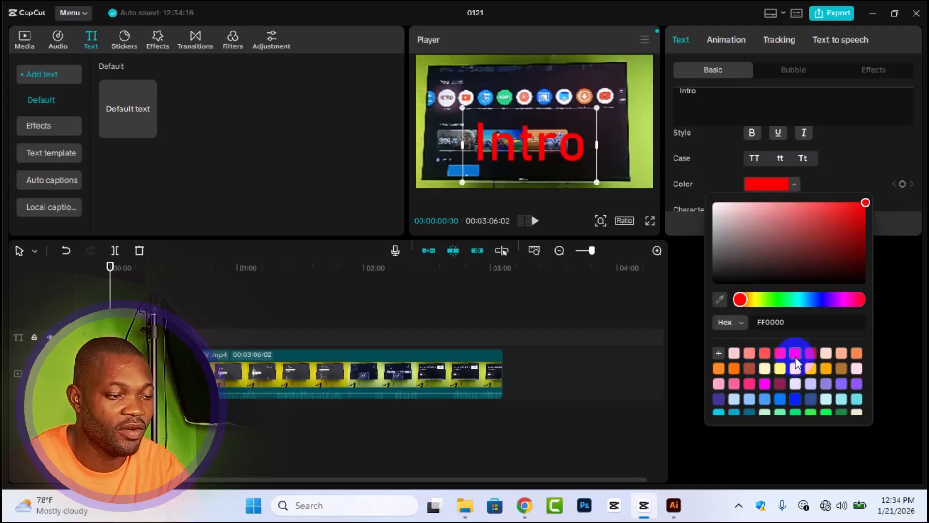
pyautogui.click(724, 152)
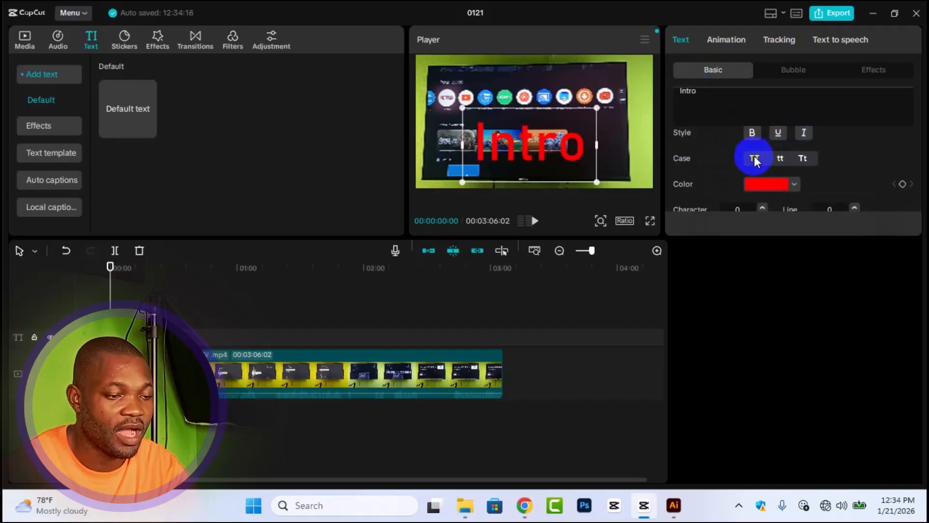
# Step: Try the uppercase option on the Intro text and return it to its original capitalization
pyautogui.click(751, 161)
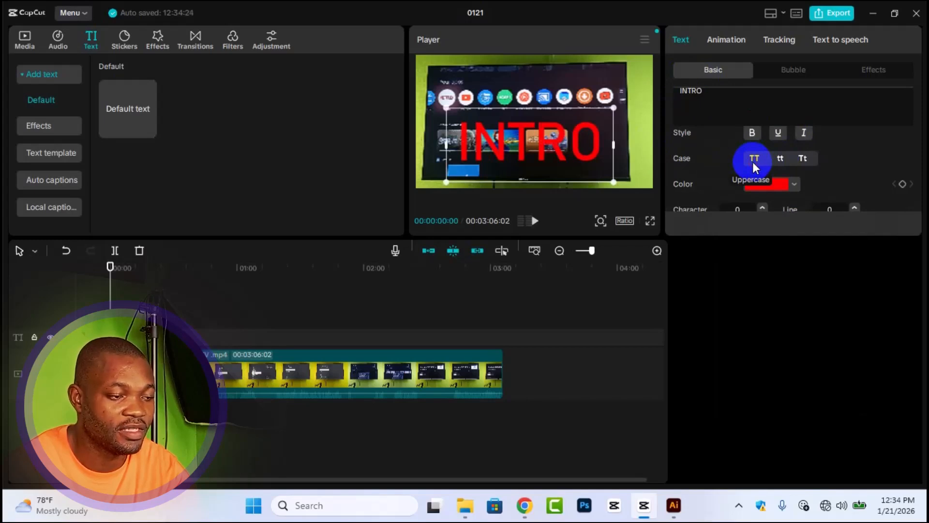
pyautogui.click(771, 163)
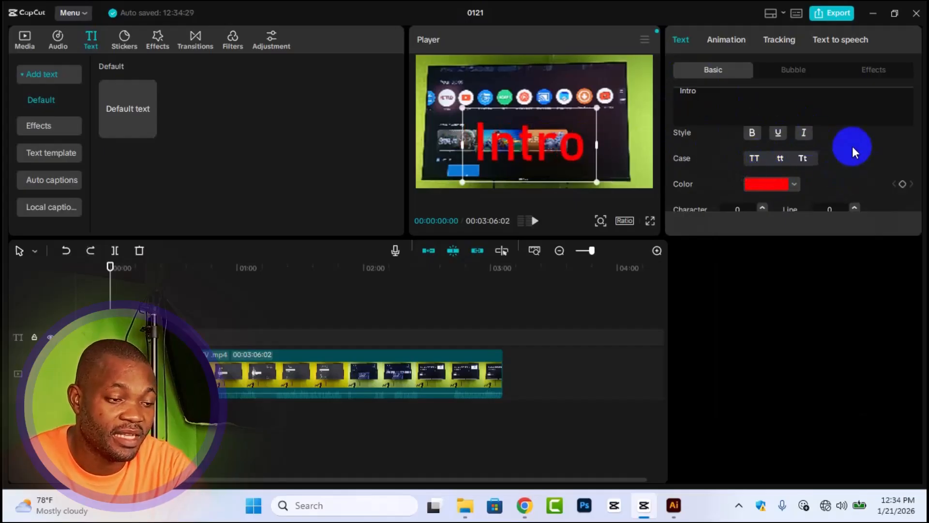
# Step: Apply the preset style with yellow letters and a black outline to the Intro text
pyautogui.scroll(-2, 853, 147)
pyautogui.scroll(-3, 853, 153)
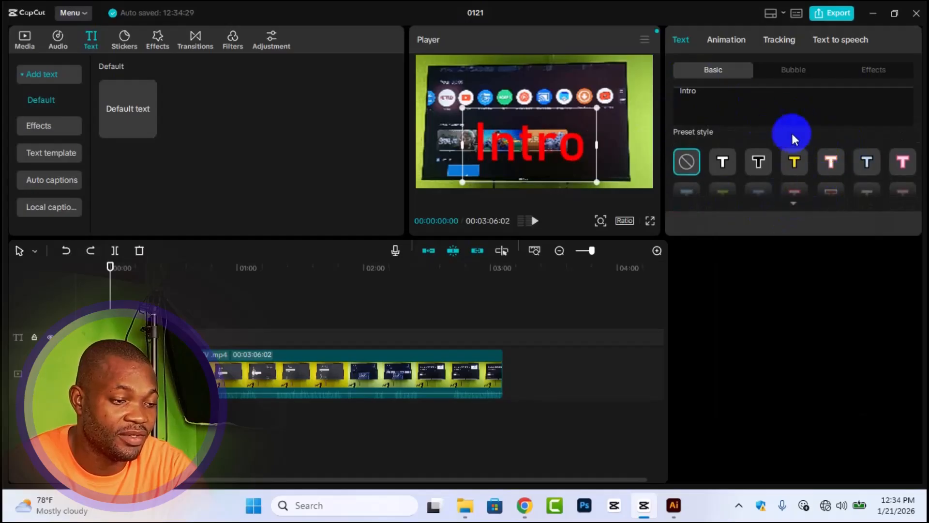
pyautogui.scroll(-3, 789, 165)
pyautogui.scroll(3, 794, 170)
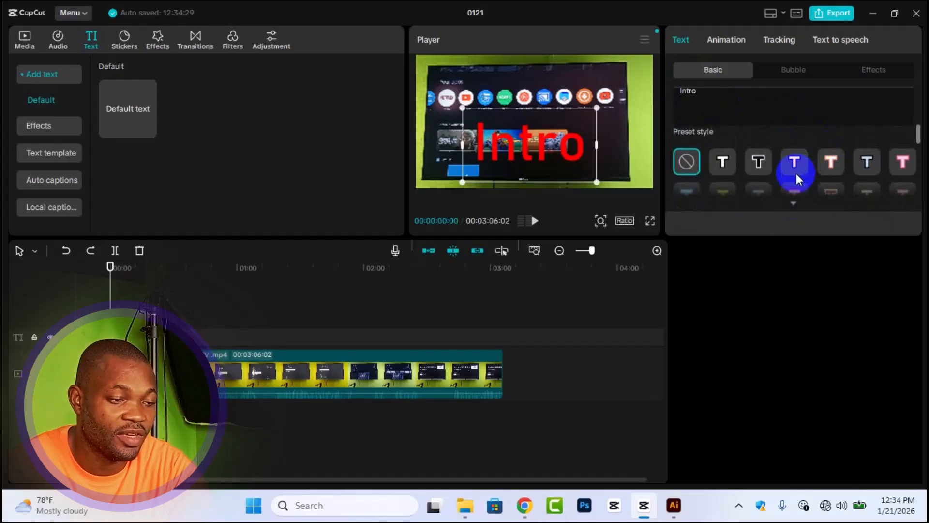
pyautogui.click(794, 167)
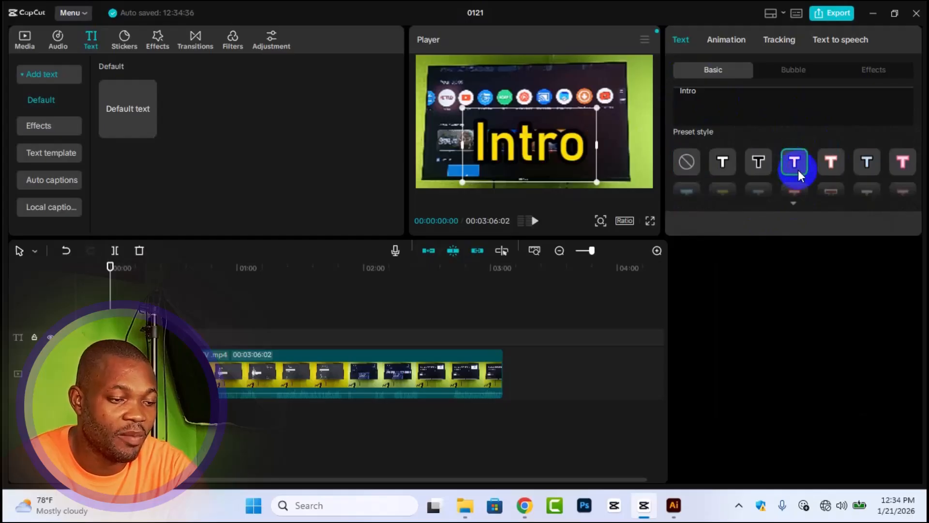
# Step: Expand the preset styles, try the white preset with a red outline, and return to the yellow preset with a black outline
pyautogui.scroll(-2, 809, 166)
pyautogui.scroll(2, 794, 161)
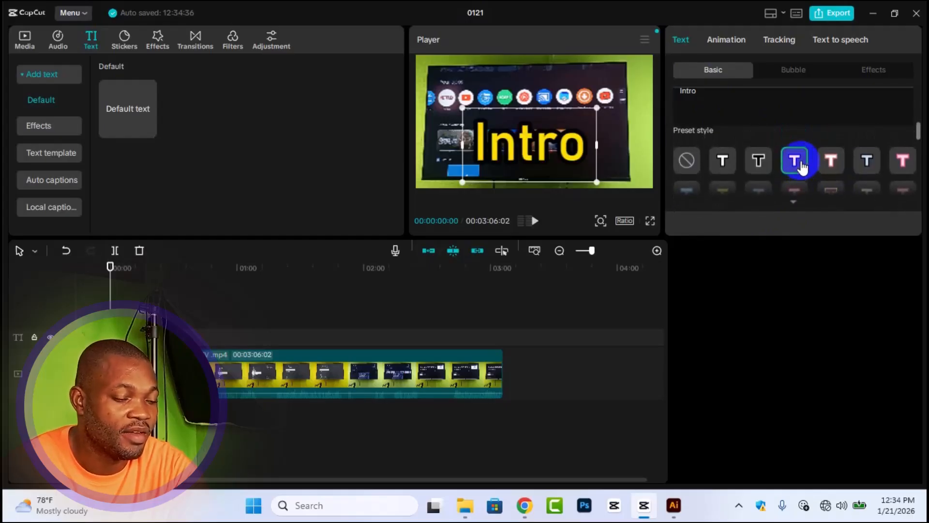
pyautogui.click(794, 205)
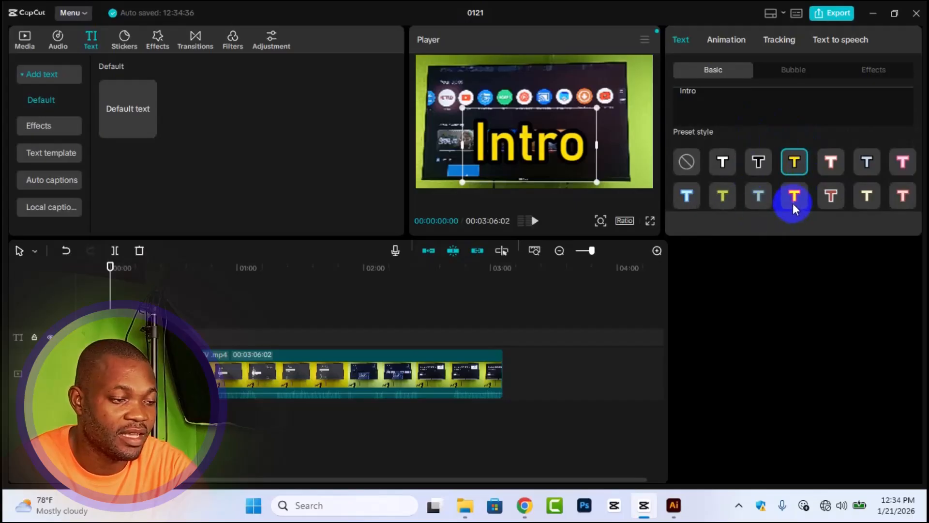
pyautogui.click(794, 196)
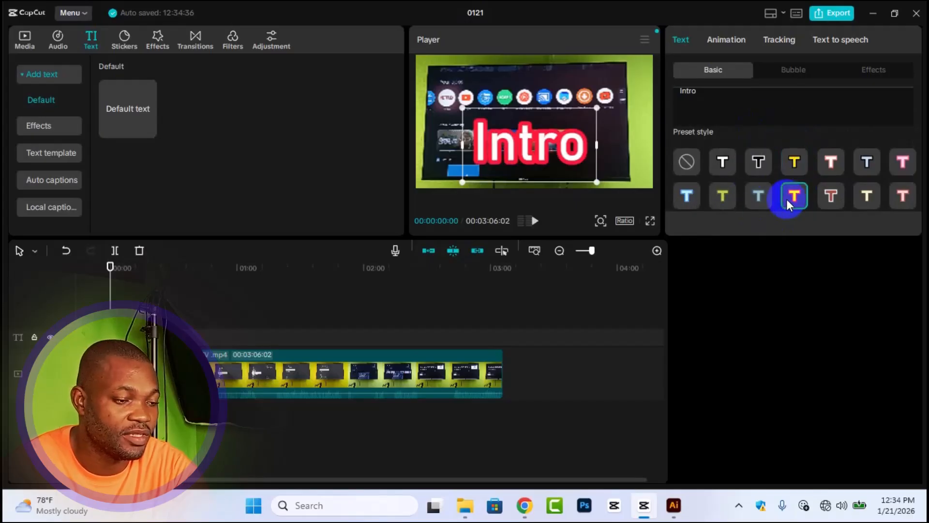
pyautogui.click(801, 159)
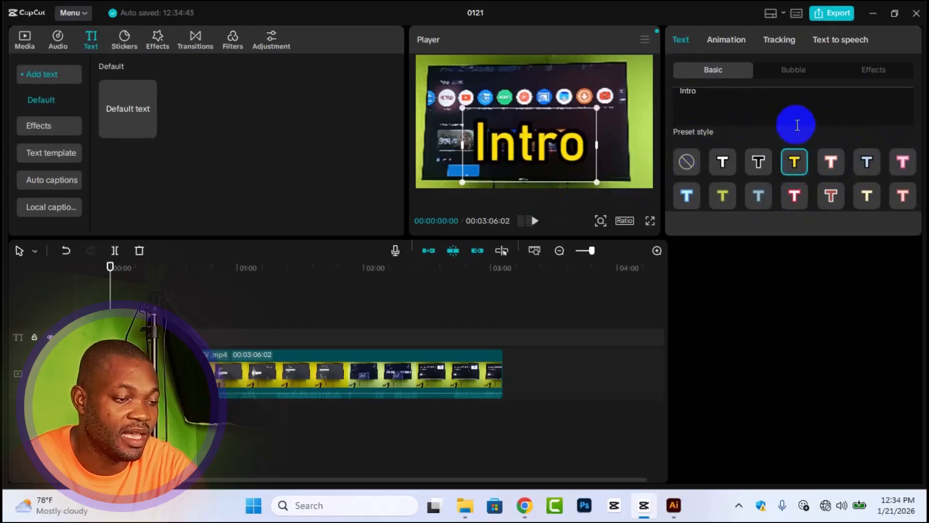
# Step: Remove the preset style from the Intro text and reapply the yellow preset with a black outline
pyautogui.scroll(-1, 821, 141)
pyautogui.scroll(2, 802, 167)
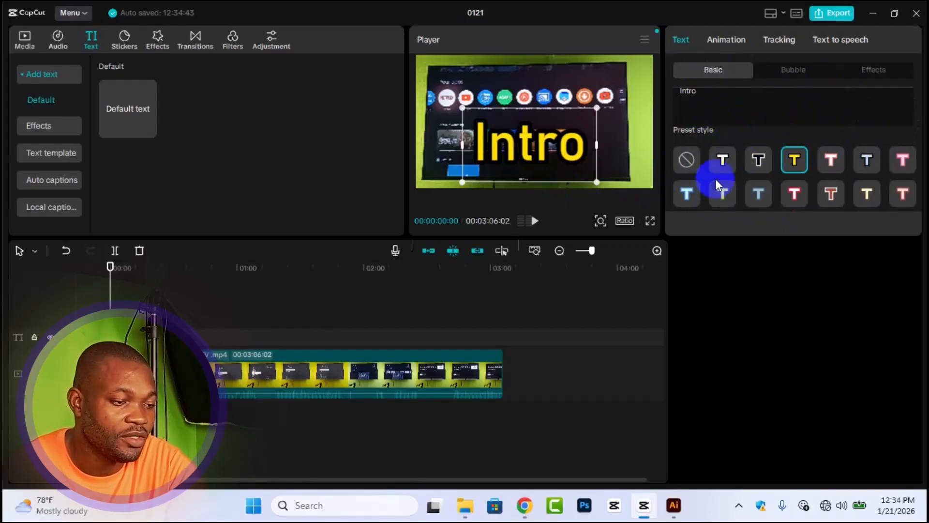
pyautogui.click(688, 163)
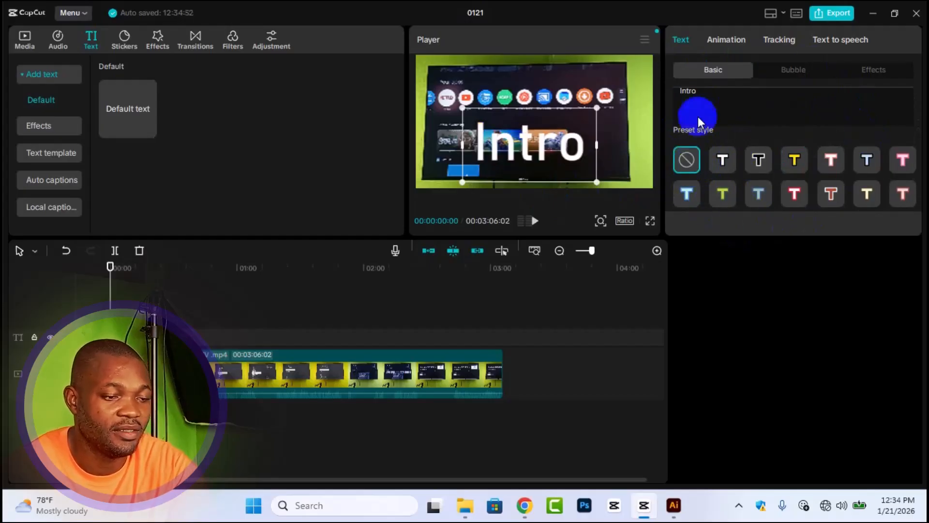
pyautogui.click(794, 160)
# Step: Scale the Intro text up slightly and move it a little lower in the frame
pyautogui.scroll(-3, 829, 153)
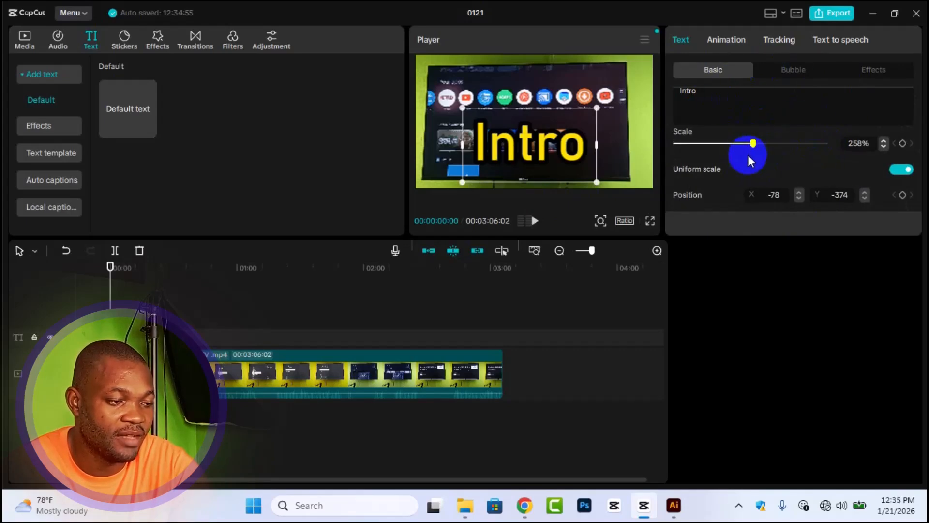
pyautogui.moveTo(752, 143)
pyautogui.mouseDown()
pyautogui.moveTo(743, 141)
pyautogui.moveTo(785, 151)
pyautogui.moveTo(756, 146)
pyautogui.mouseUp()
pyautogui.moveTo(549, 143); pyautogui.dragTo(545, 156)
# Step: Try left and middle alignment on the Intro text, and settle on center horizontally and bottom vertically
pyautogui.scroll(-5, 740, 162)
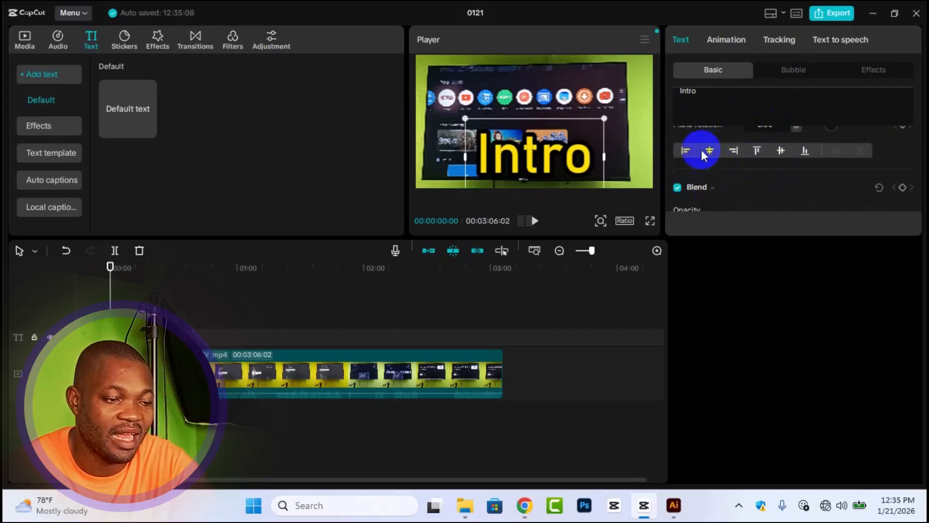
pyautogui.click(684, 150)
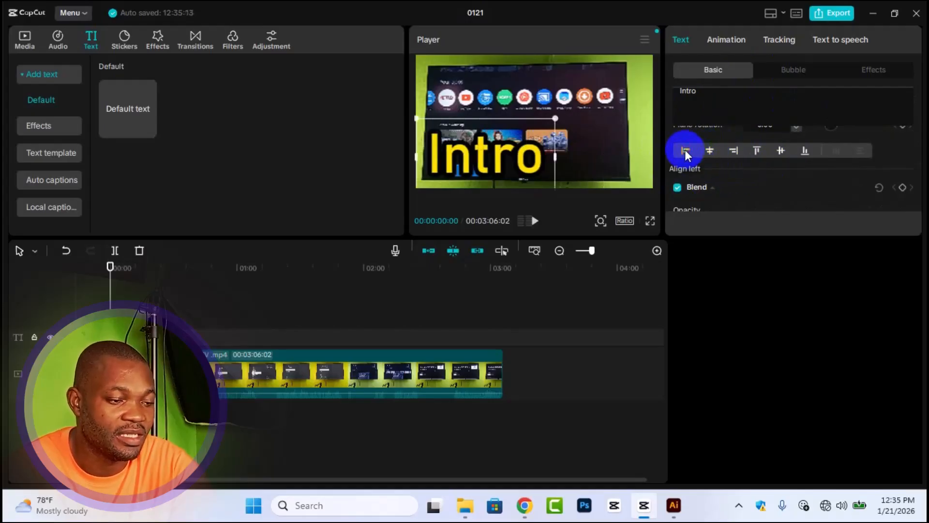
pyautogui.click(781, 150)
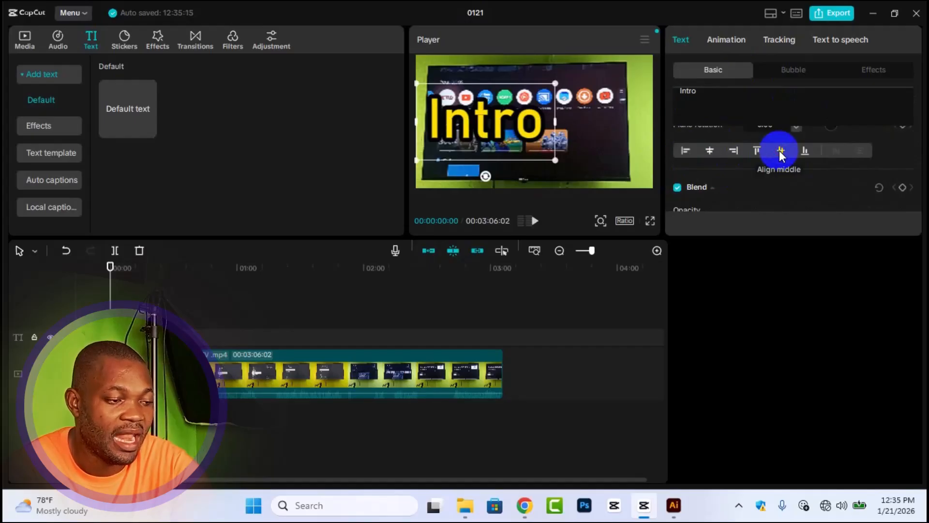
pyautogui.click(710, 152)
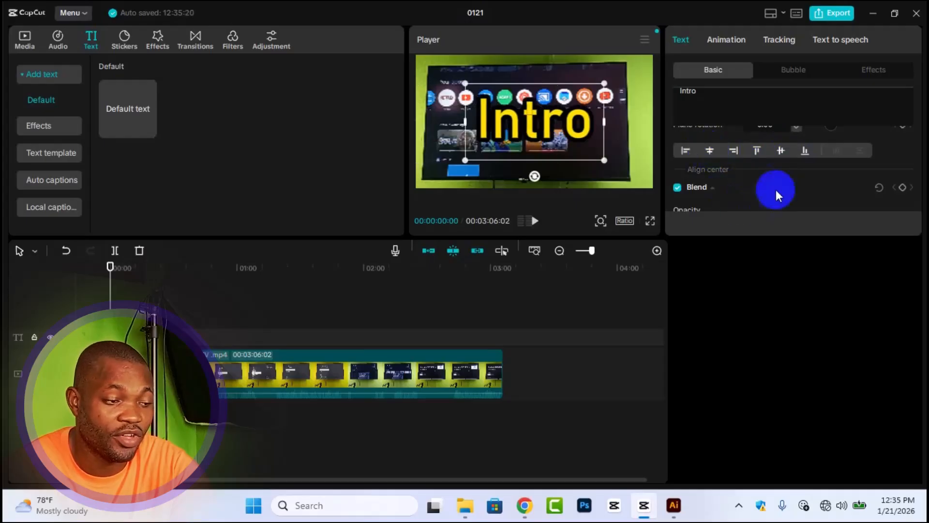
pyautogui.click(806, 152)
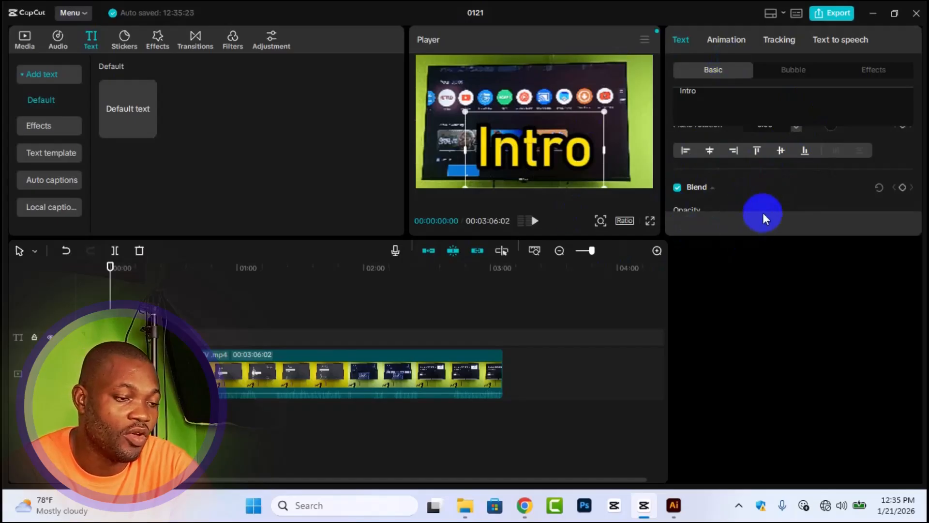
# Step: Lower the Intro text's opacity to 28% and extend its timeline clip to about one minute
pyautogui.scroll(-2, 763, 210)
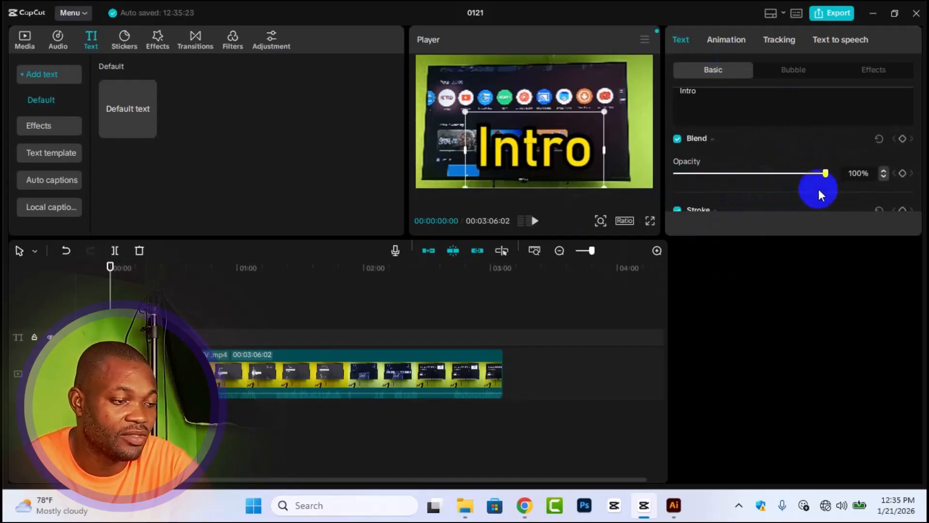
pyautogui.moveTo(826, 177); pyautogui.dragTo(782, 188)
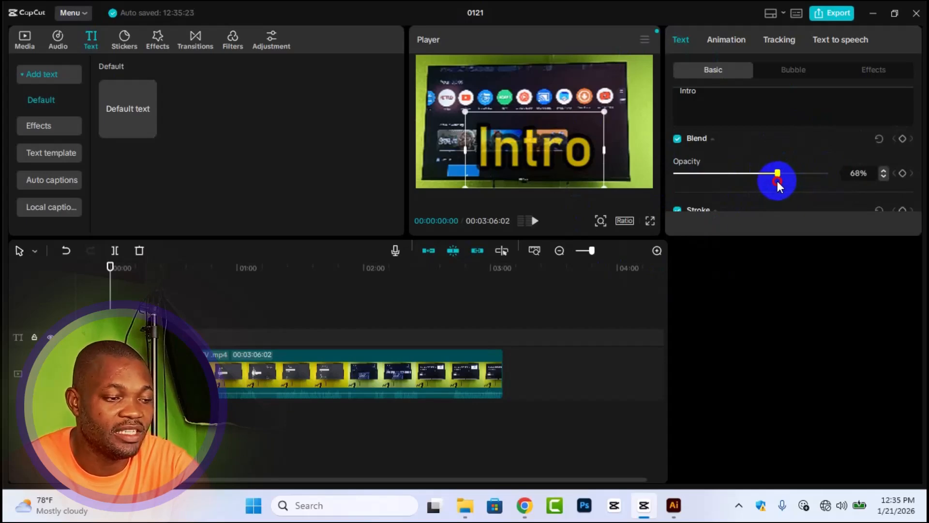
pyautogui.moveTo(778, 183); pyautogui.dragTo(719, 182)
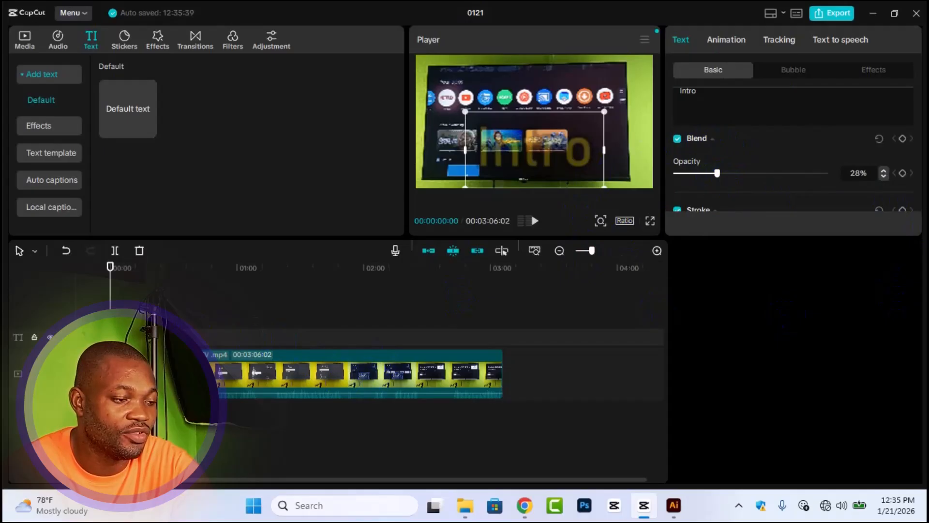
pyautogui.moveTo(209, 323); pyautogui.dragTo(222, 325)
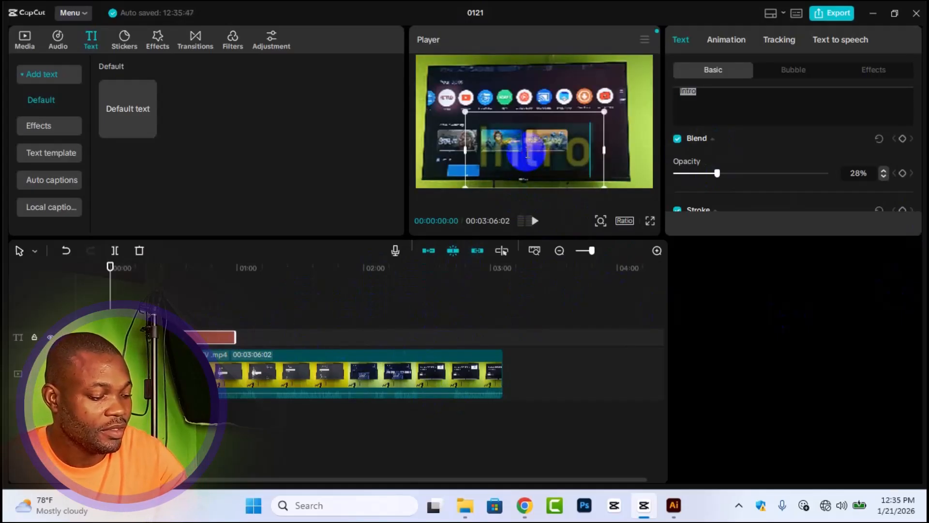
# Step: Replace the Intro text with "Water" and lower its opacity to 19%
pyautogui.doubleClick(562, 163)
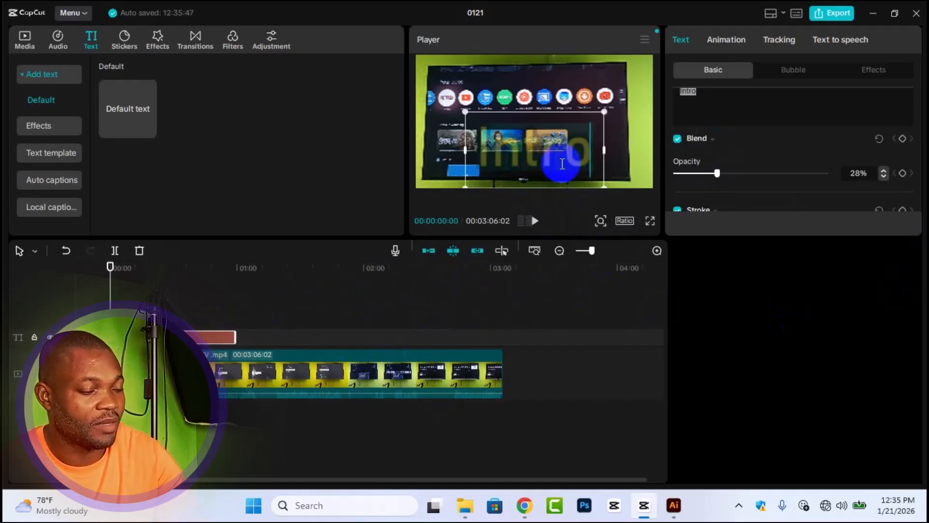
pyautogui.write('Water')
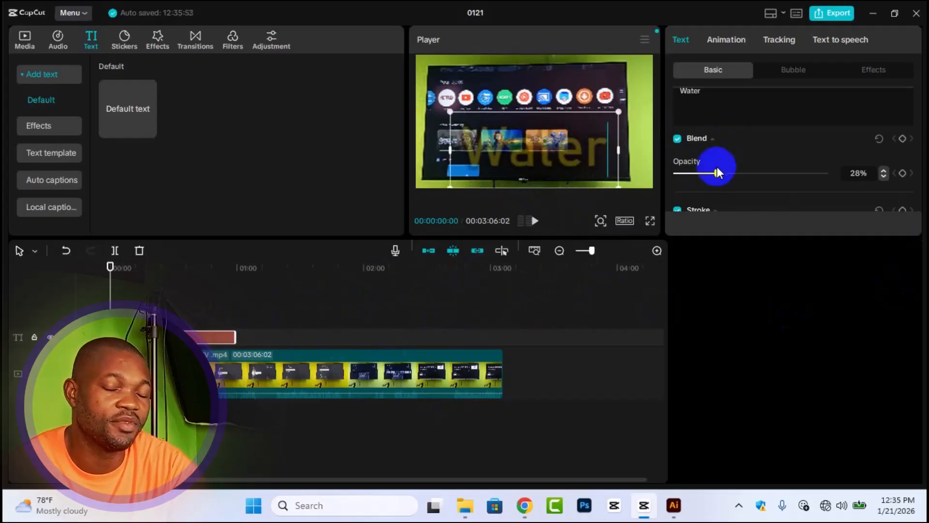
pyautogui.moveTo(717, 173); pyautogui.dragTo(705, 174)
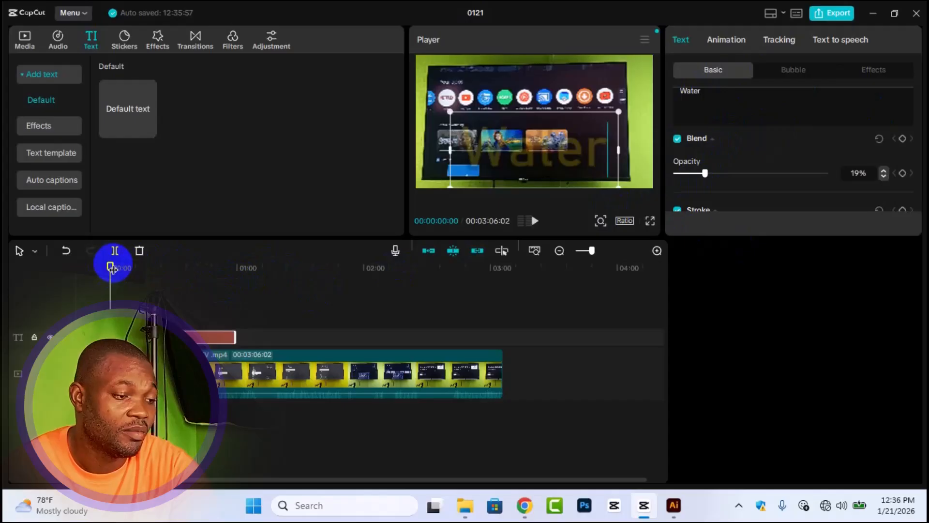
# Step: Extend the Water text clip to just past 02:00 on the timeline and move the playhead to 00:02:24:24
pyautogui.moveTo(111, 269); pyautogui.dragTo(220, 277)
pyautogui.moveTo(236, 336); pyautogui.dragTo(381, 336)
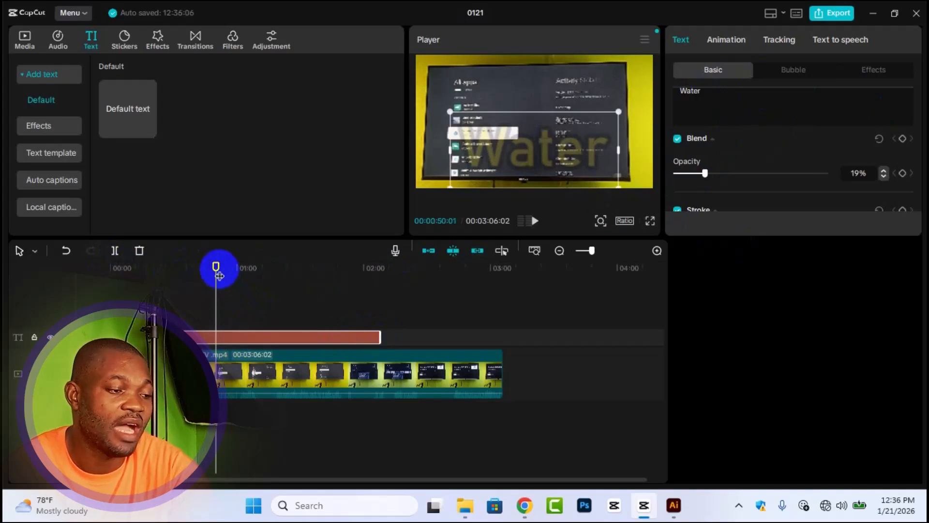
pyautogui.moveTo(218, 266); pyautogui.dragTo(416, 290)
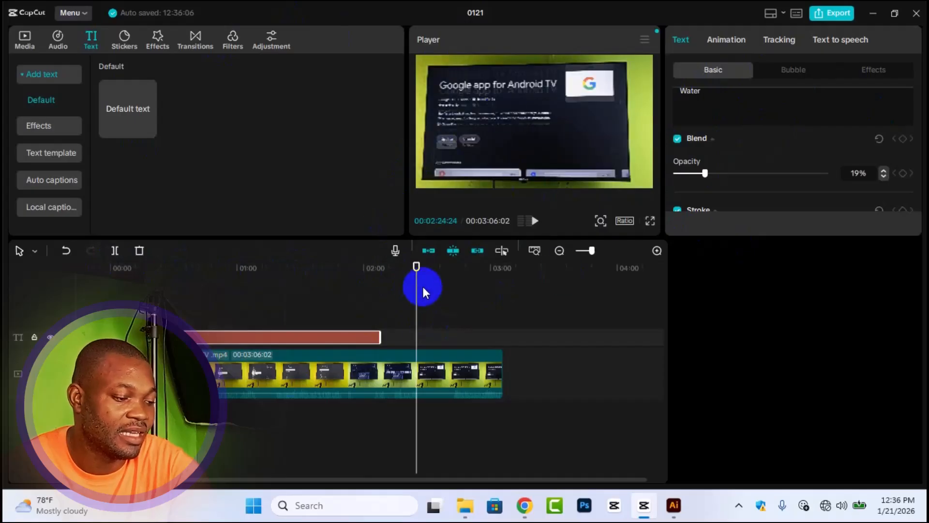
# Step: Add a default text clip at the playhead on the text track and change its text to "Personality"
pyautogui.moveTo(145, 129); pyautogui.dragTo(460, 338)
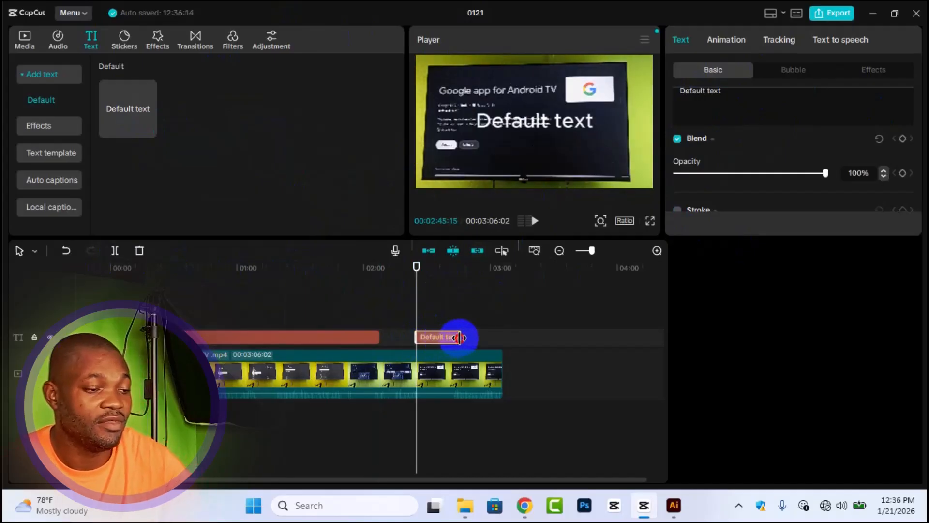
pyautogui.doubleClick(518, 121)
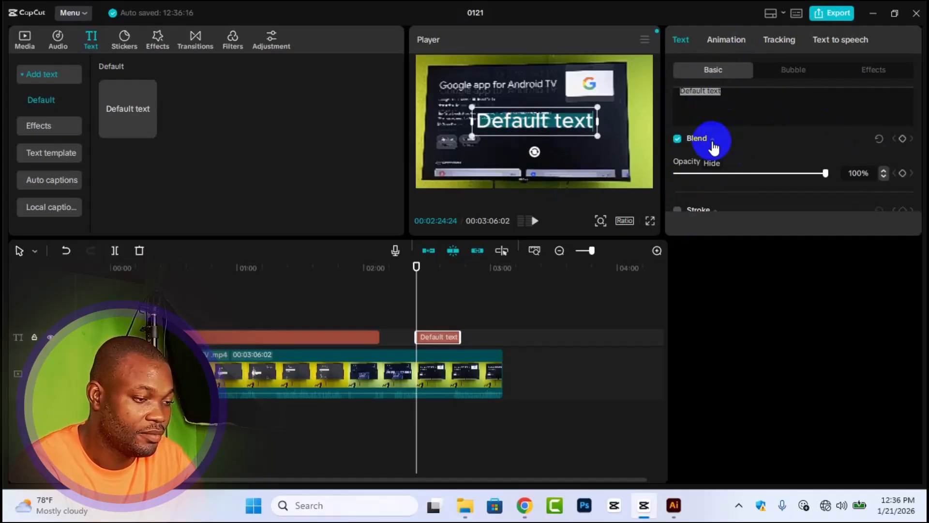
pyautogui.write('Person')
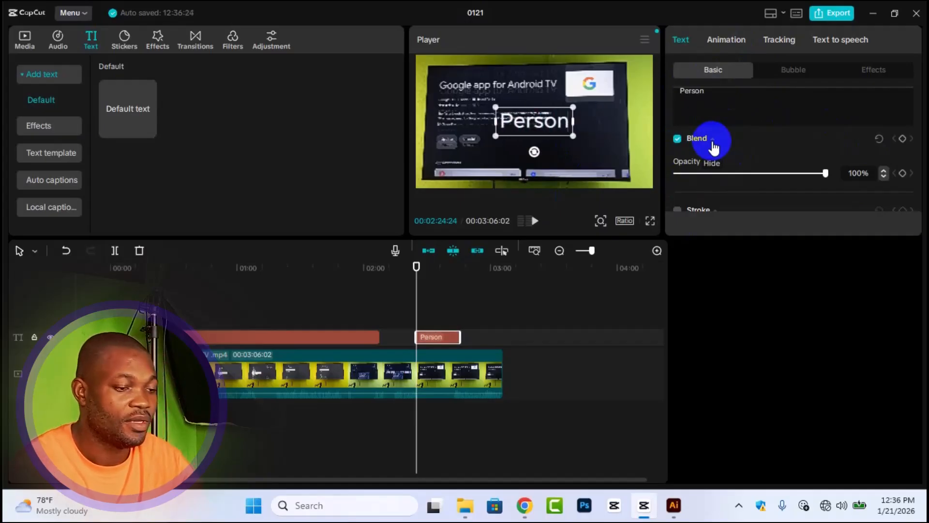
pyautogui.write('ality')
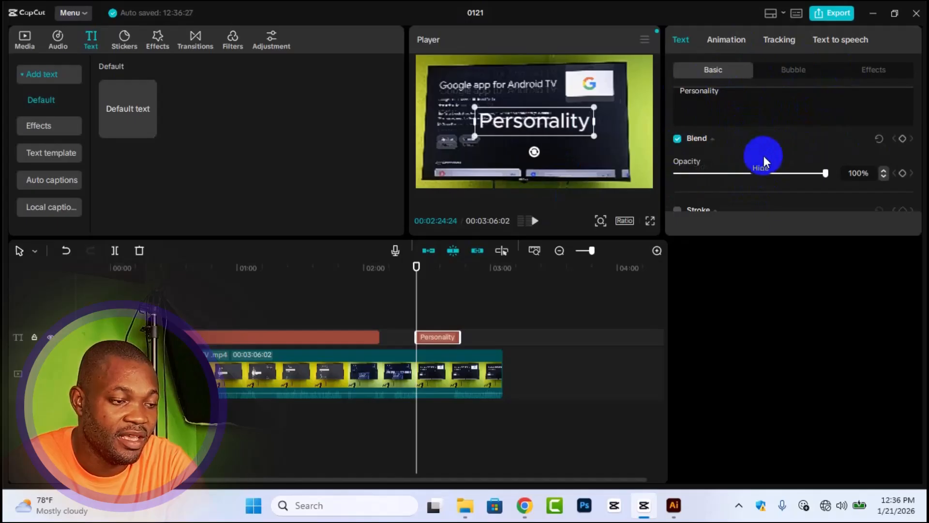
# Step: Set the Personality text's color to bright green, hex 58F205
pyautogui.scroll(-5, 770, 162)
pyautogui.scroll(6, 763, 165)
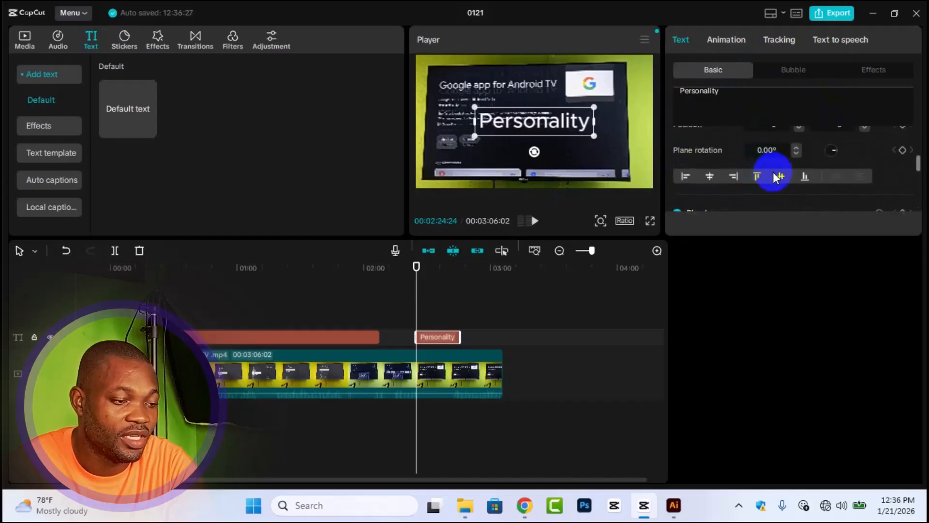
pyautogui.scroll(4, 762, 172)
pyautogui.scroll(4, 752, 169)
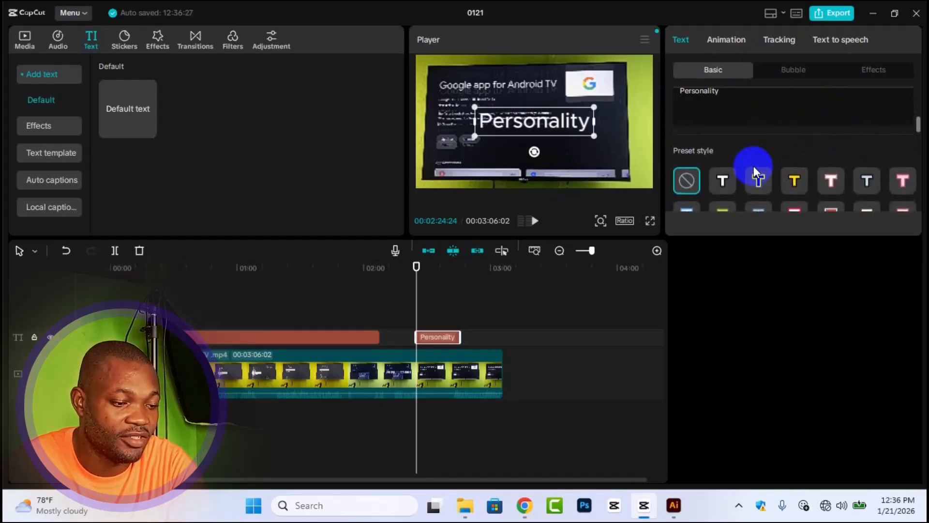
pyautogui.click(777, 141)
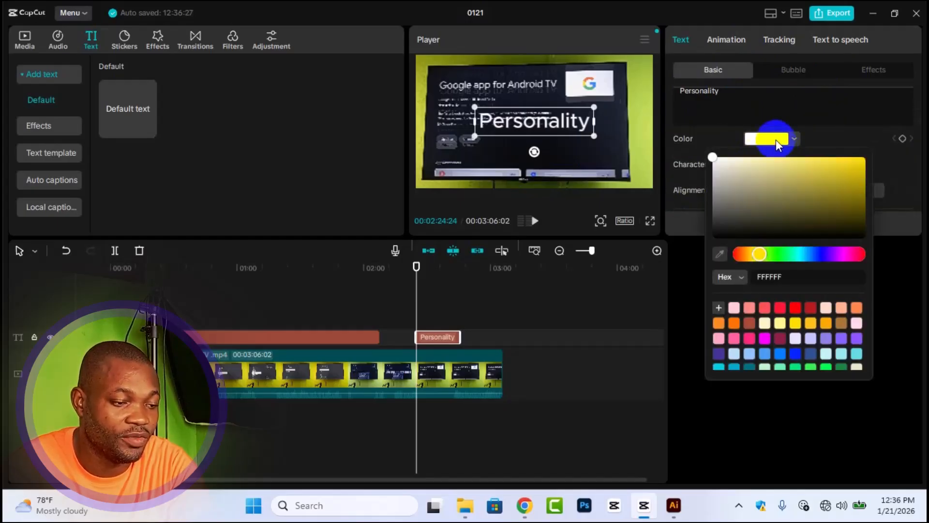
pyautogui.click(779, 253)
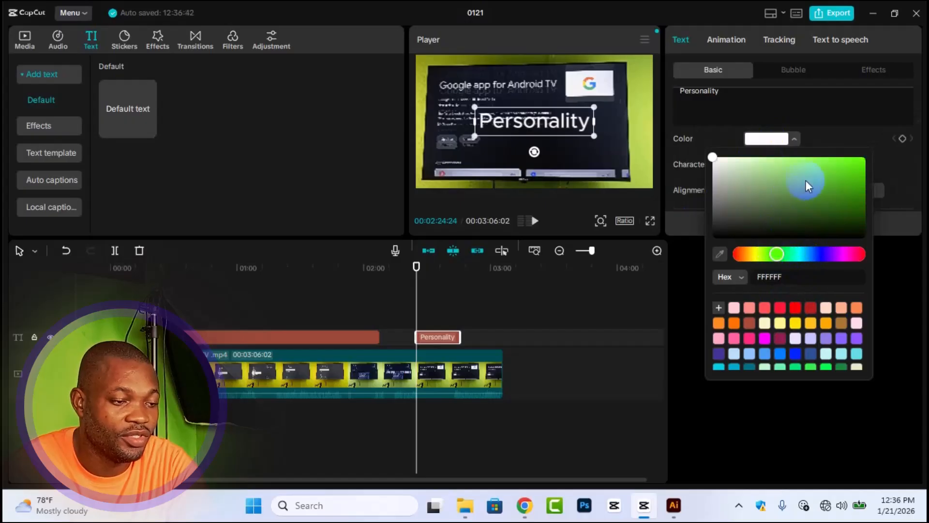
pyautogui.click(863, 161)
pyautogui.click(825, 124)
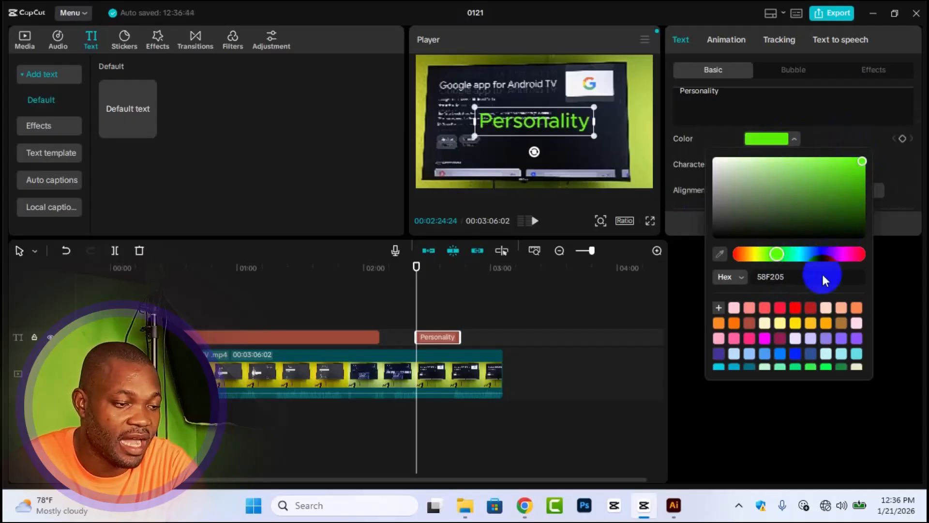
pyautogui.click(894, 166)
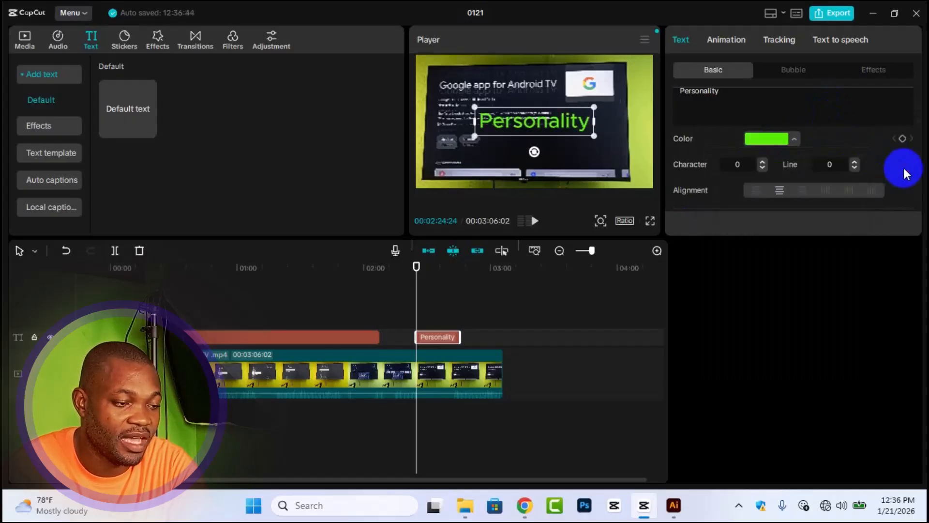
# Step: Increase the Personality text's font size to 20
pyautogui.scroll(2, 794, 150)
pyautogui.scroll(1, 793, 152)
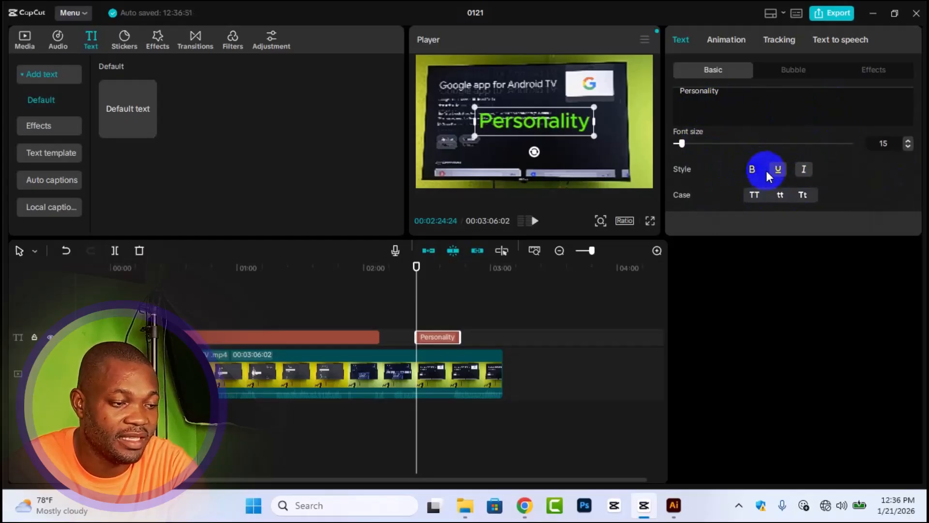
pyautogui.moveTo(685, 144); pyautogui.dragTo(690, 145)
# Step: Look through the Personality text's preset style, position and size, blend, stroke, background and glow settings
pyautogui.scroll(-8, 711, 159)
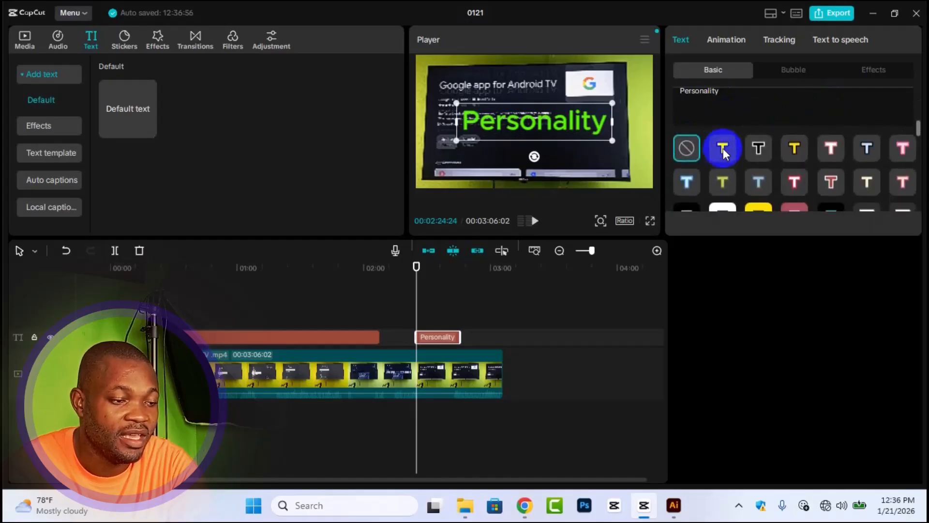
pyautogui.scroll(-4, 725, 147)
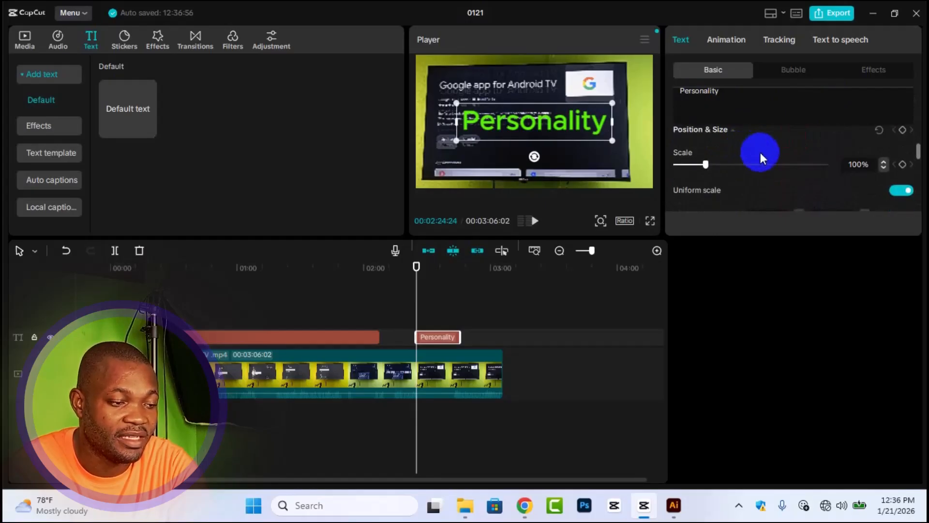
pyautogui.scroll(-5, 774, 174)
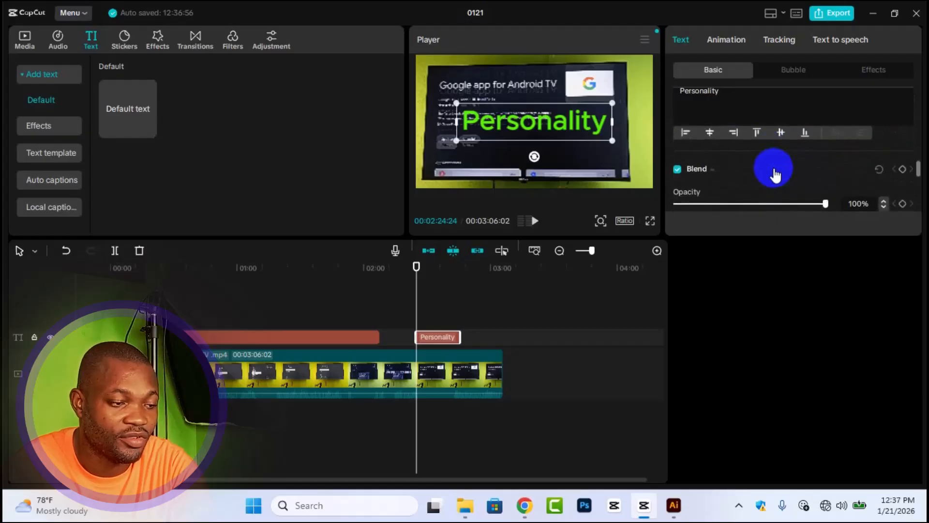
pyautogui.scroll(-3, 775, 174)
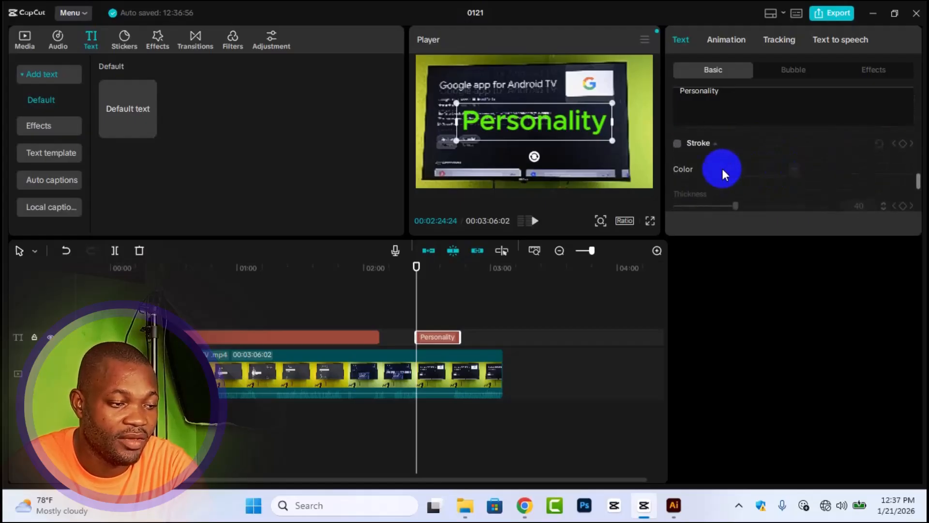
pyautogui.click(717, 151)
pyautogui.click(717, 150)
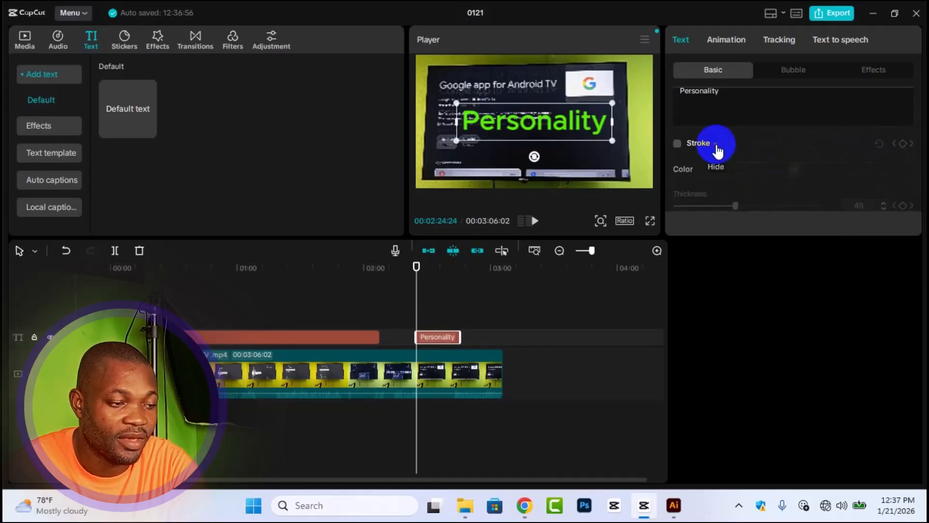
pyautogui.scroll(-3, 722, 170)
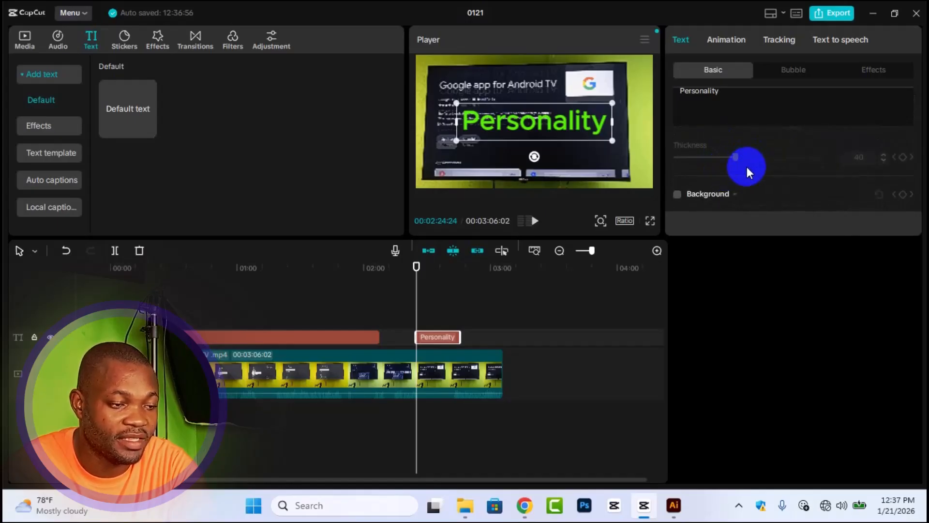
pyautogui.scroll(-1, 747, 167)
pyautogui.click(711, 159)
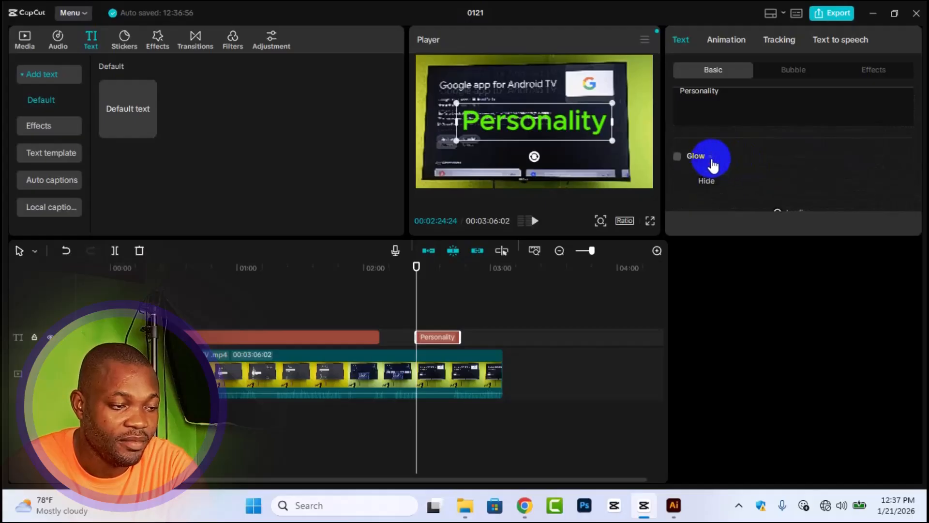
pyautogui.scroll(5, 748, 153)
pyautogui.scroll(2, 749, 153)
pyautogui.scroll(-4, 748, 155)
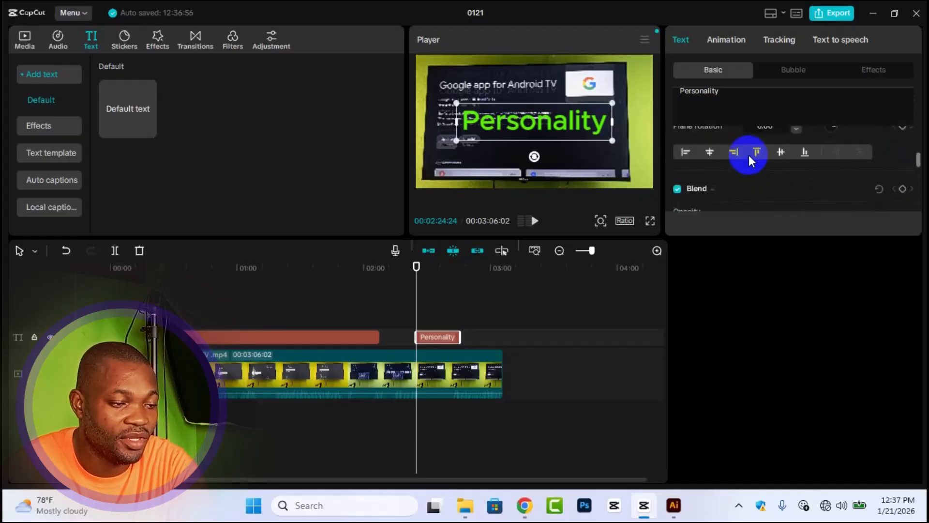
pyautogui.scroll(8, 748, 155)
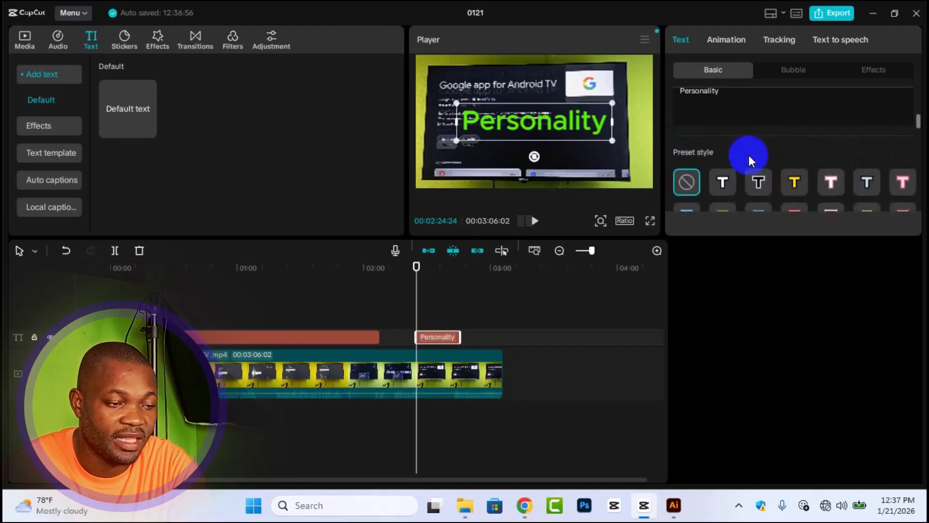
# Step: Change the Personality text's font to Bahnschrift
pyautogui.scroll(3, 748, 154)
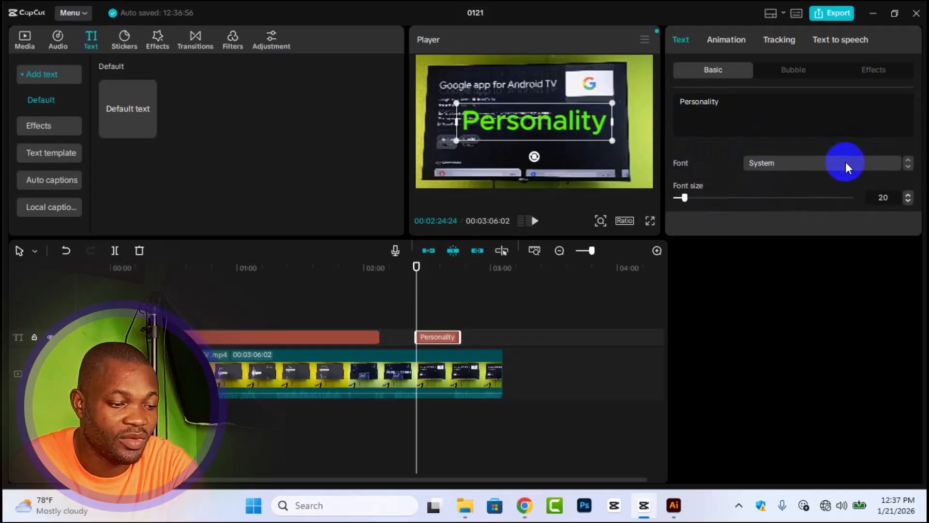
pyautogui.click(906, 167)
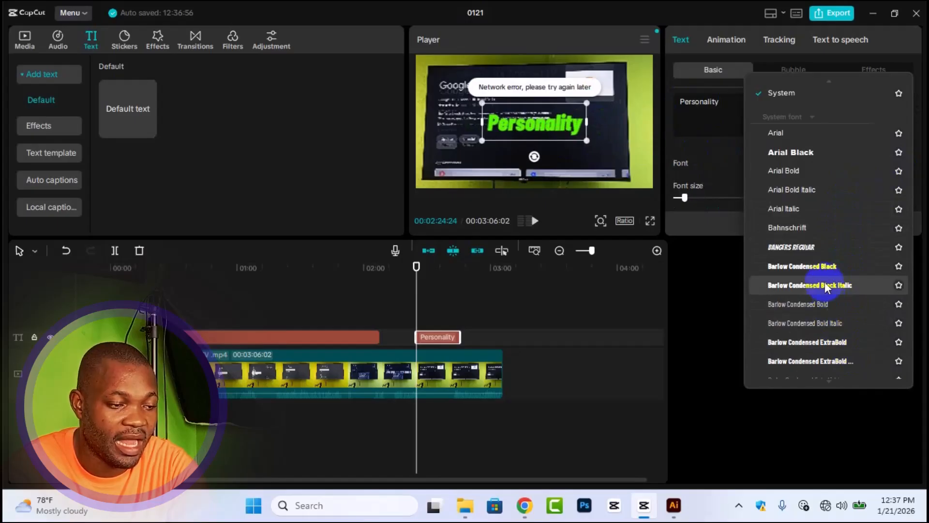
pyautogui.click(817, 226)
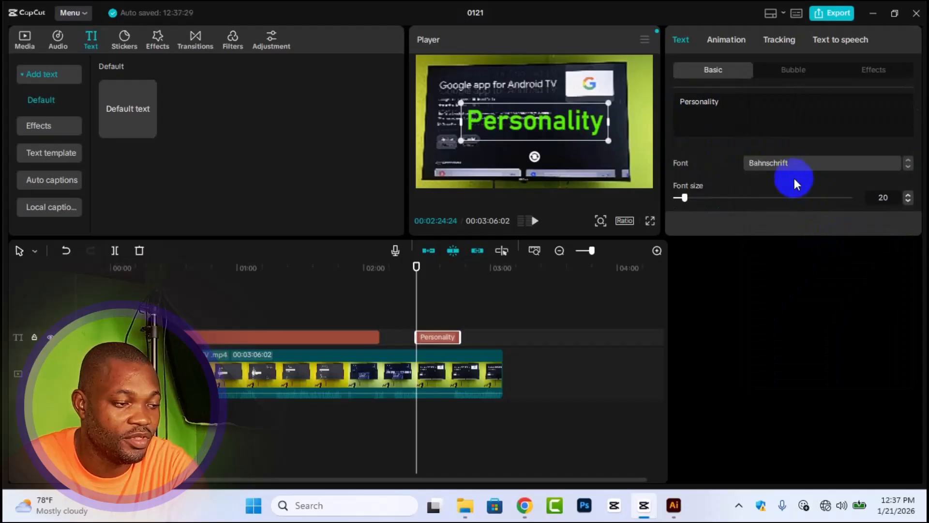
# Step: Move the Personality text lower and slightly to the right within the video frame
pyautogui.scroll(-4, 794, 178)
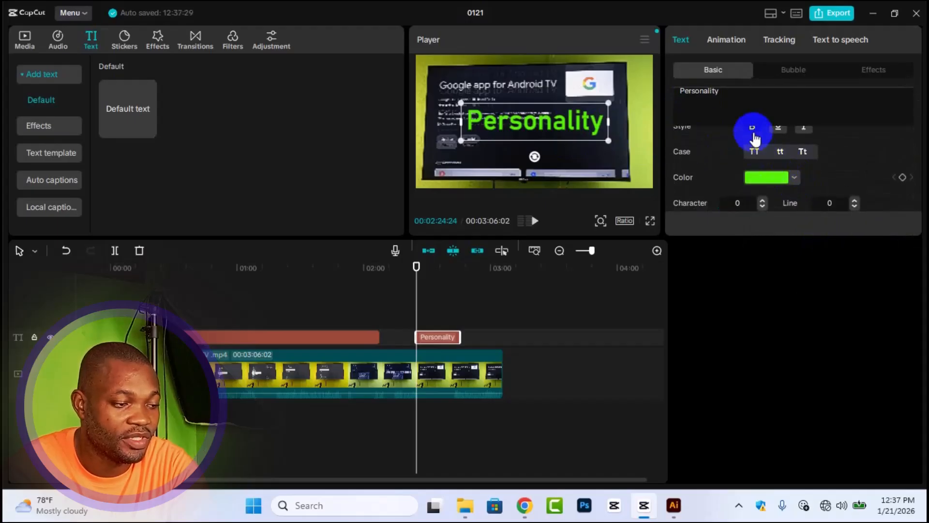
pyautogui.moveTo(524, 124); pyautogui.dragTo(530, 152)
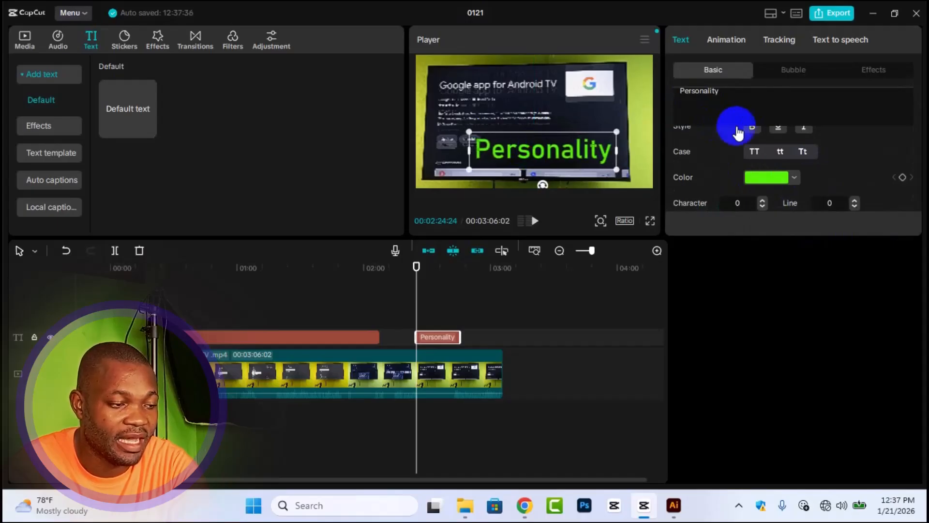
pyautogui.scroll(-5, 767, 145)
pyautogui.scroll(-3, 765, 158)
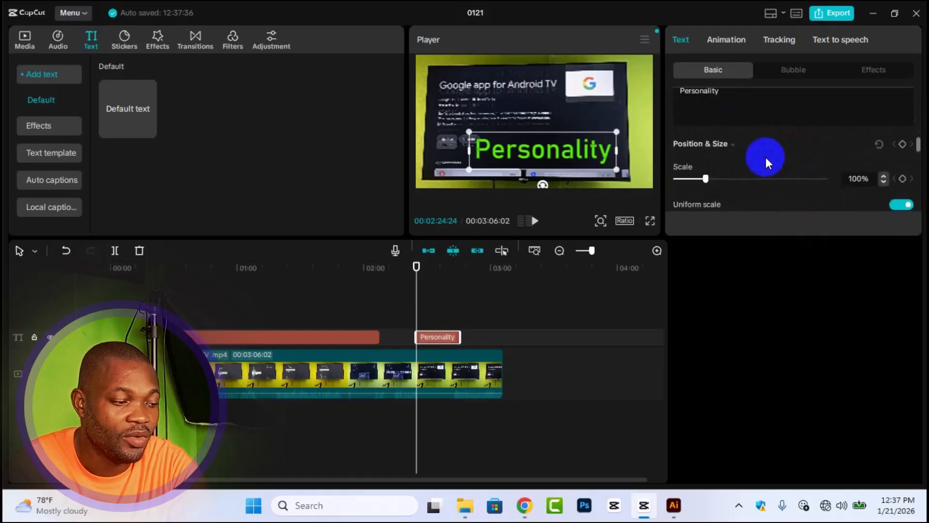
# Step: Scale the Personality text down to 82% and scrub the playhead past the end of its clip to preview it
pyautogui.moveTo(707, 183); pyautogui.dragTo(701, 182)
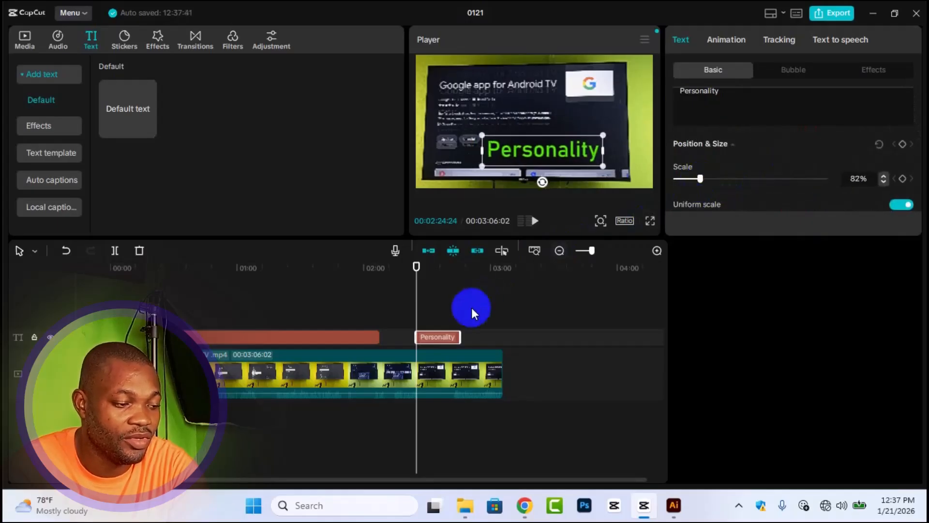
pyautogui.click(416, 268)
pyautogui.moveTo(416, 270); pyautogui.dragTo(471, 289)
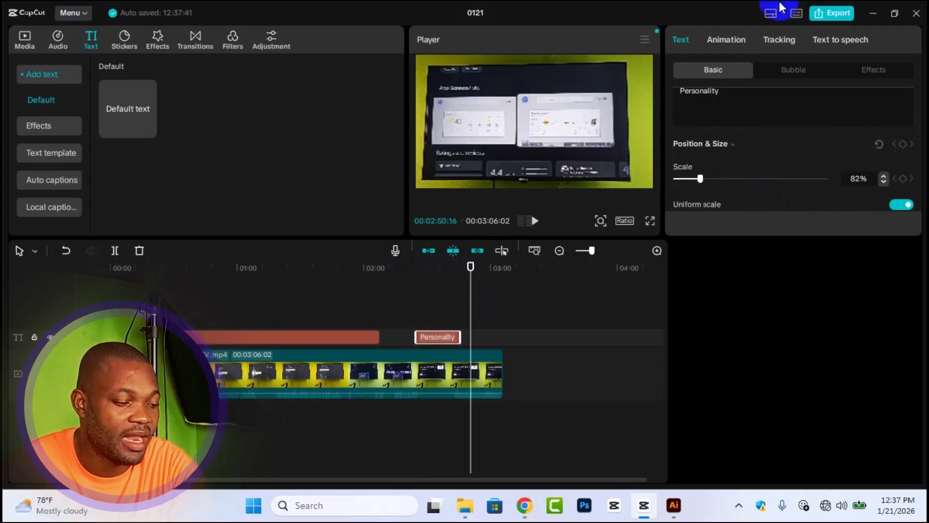
# Step: Check the animation options for the Personality text, comparing with its basic text settings, and return the playhead to the middle of its clip
pyautogui.click(729, 41)
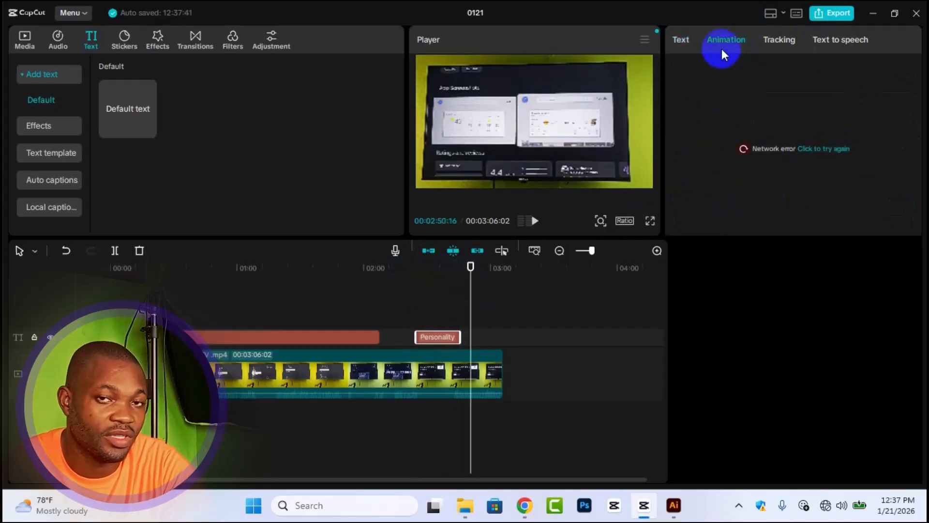
pyautogui.click(680, 39)
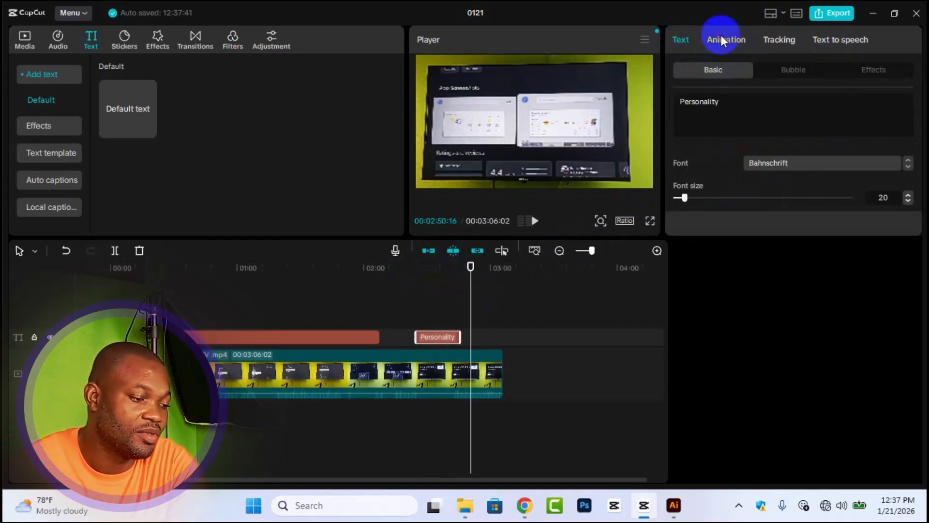
pyautogui.click(722, 41)
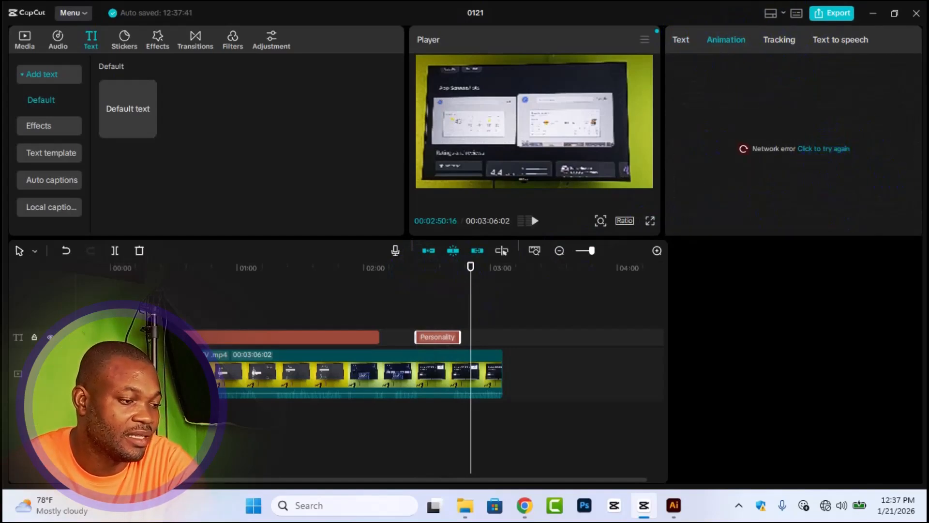
pyautogui.click(430, 274)
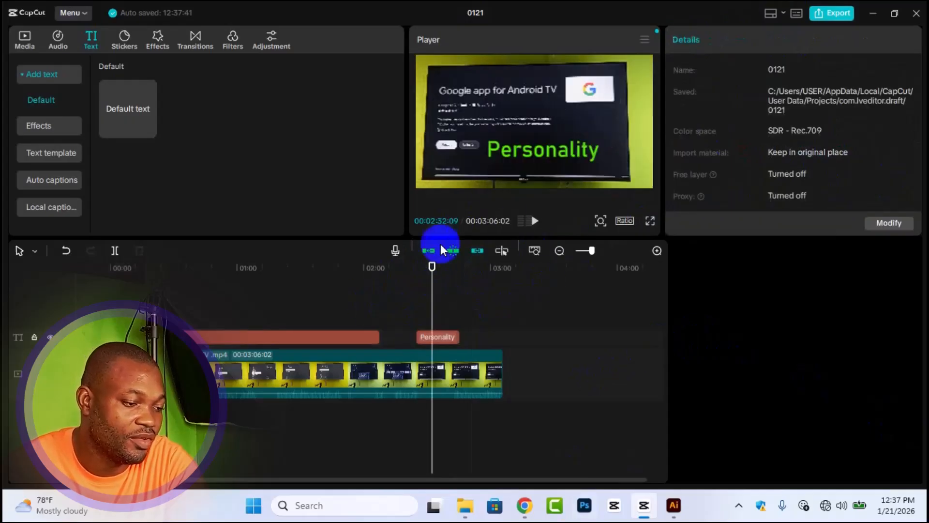